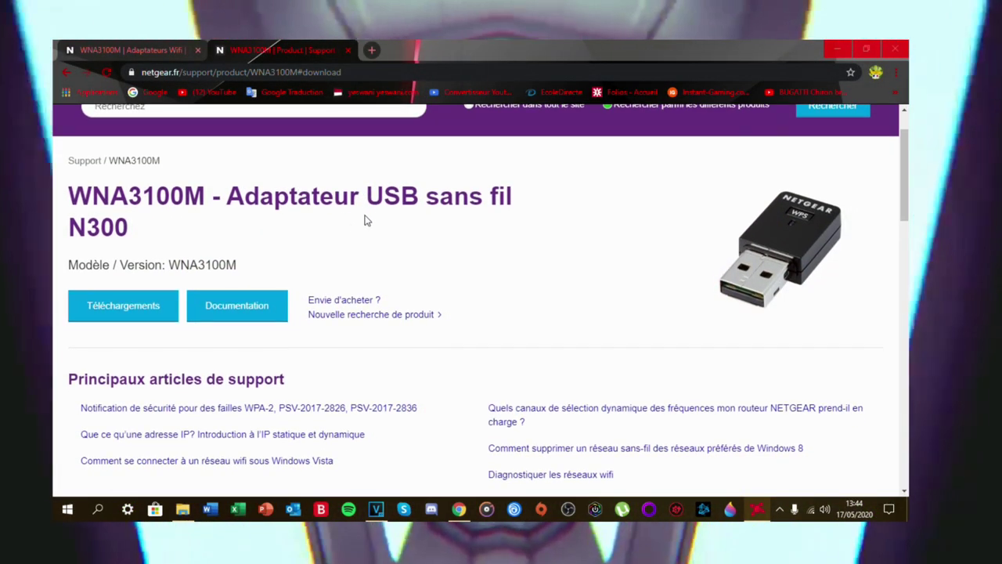
Step: Scroll to Téléchargements and expand the software version 1.2.0.9 download details
scroll(440, 331, "down", 1)
scroll(518, 387, "down", 2)
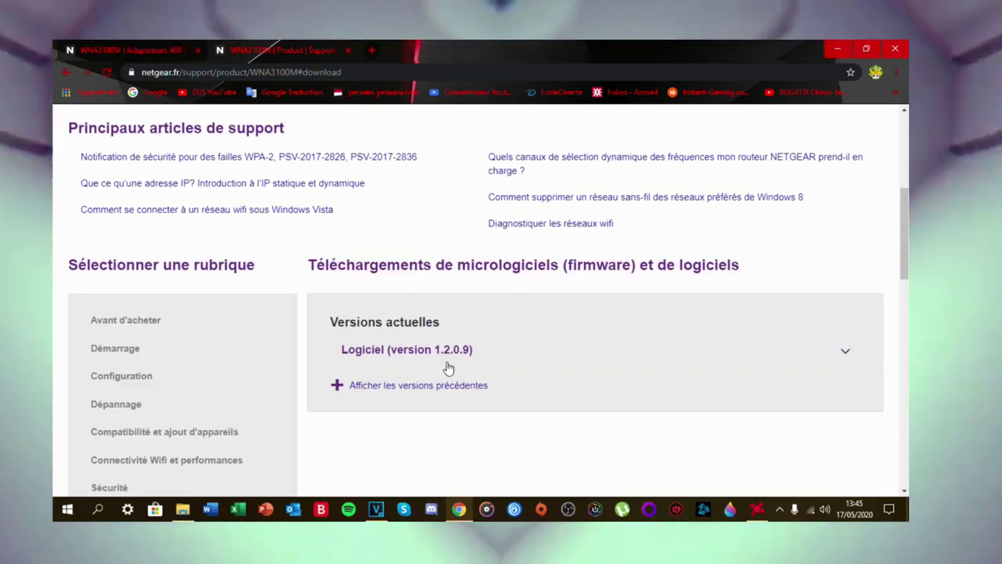
left_click(453, 357)
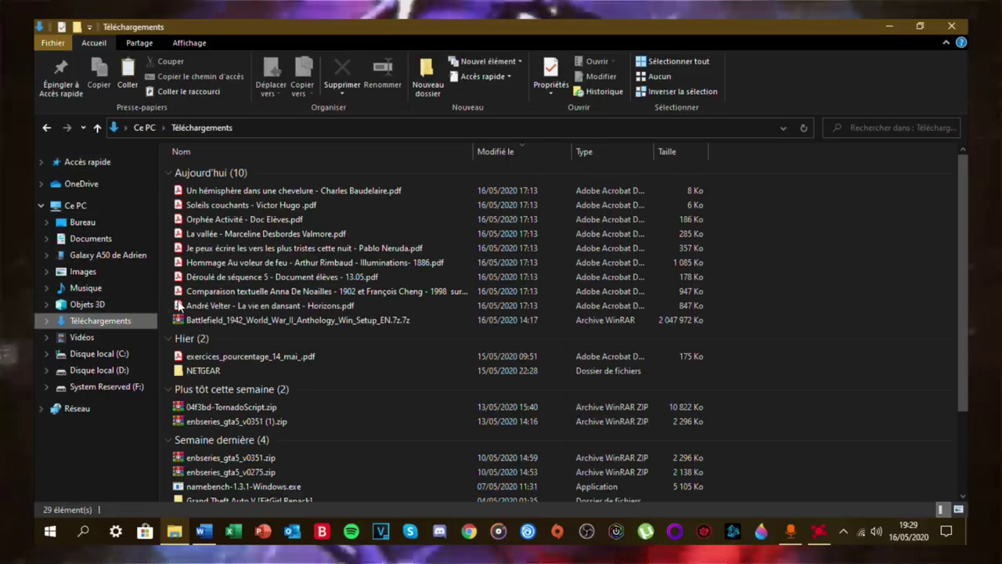
Step: Launch the namebench-1.3.1-Windows.exe installer from the Downloads folder
scroll(245, 345, "down", 4)
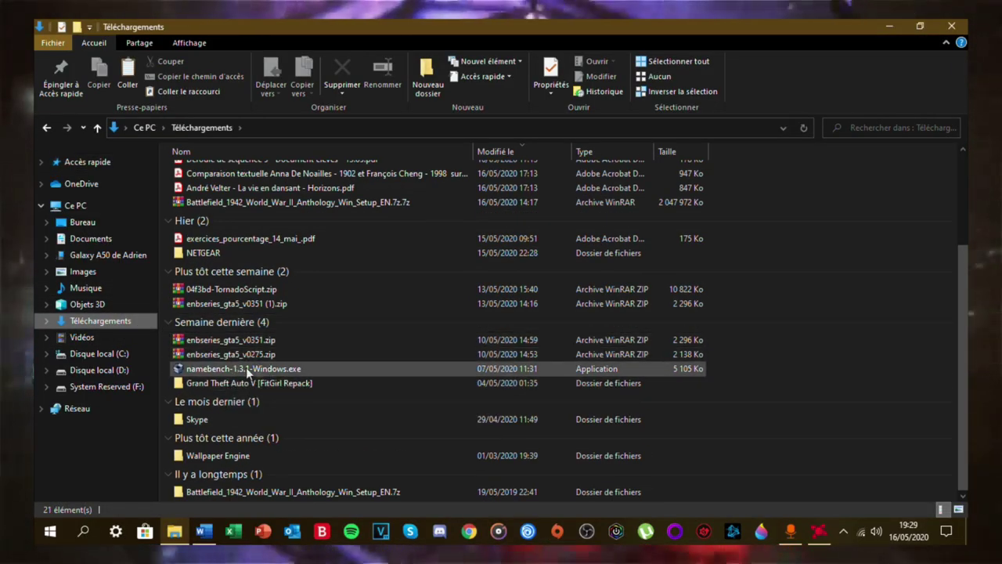
mouse_move(243, 487)
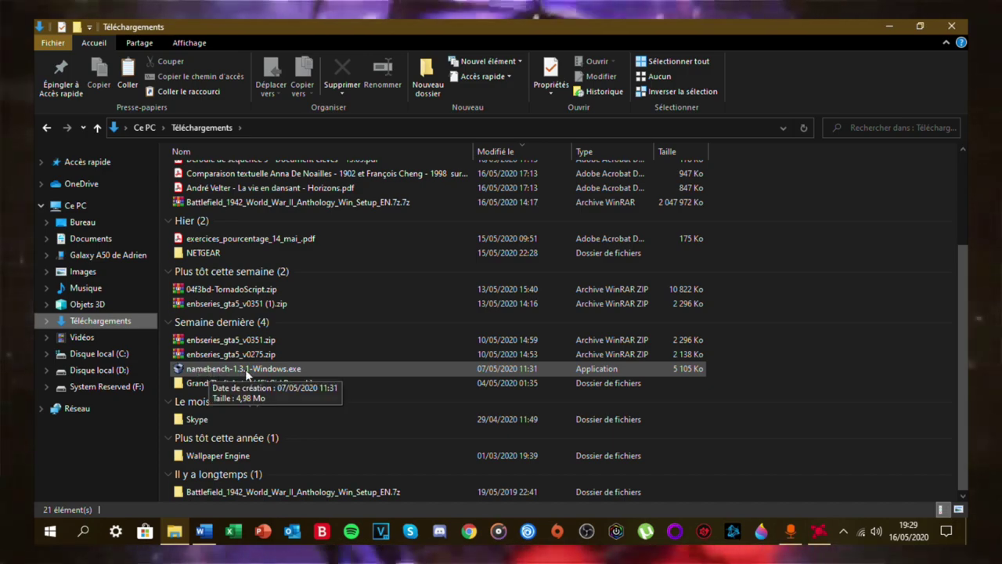
double_click(245, 369)
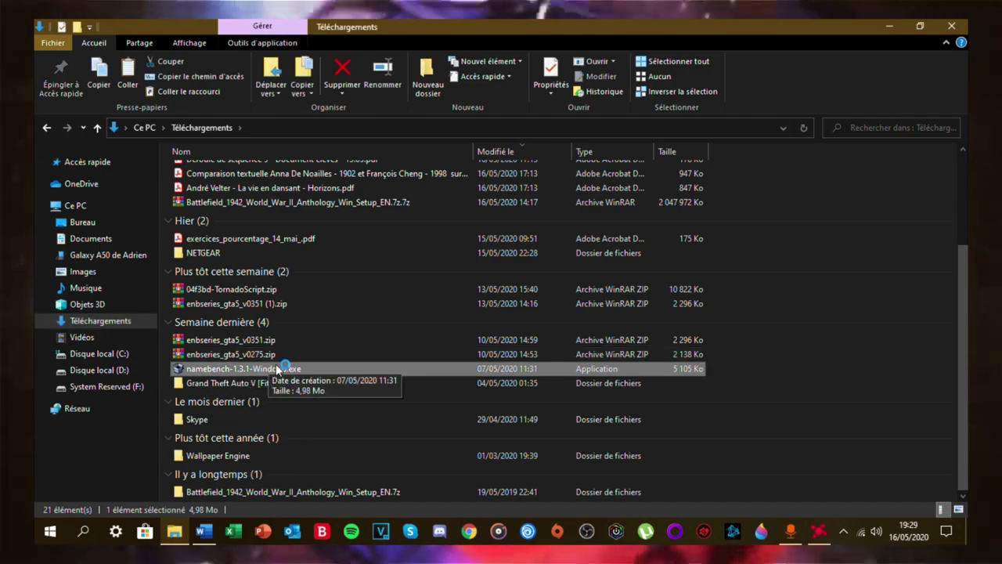
Step: Extract namebench, keeping the Fast health check and Google Chrome as query data source
left_click(588, 385)
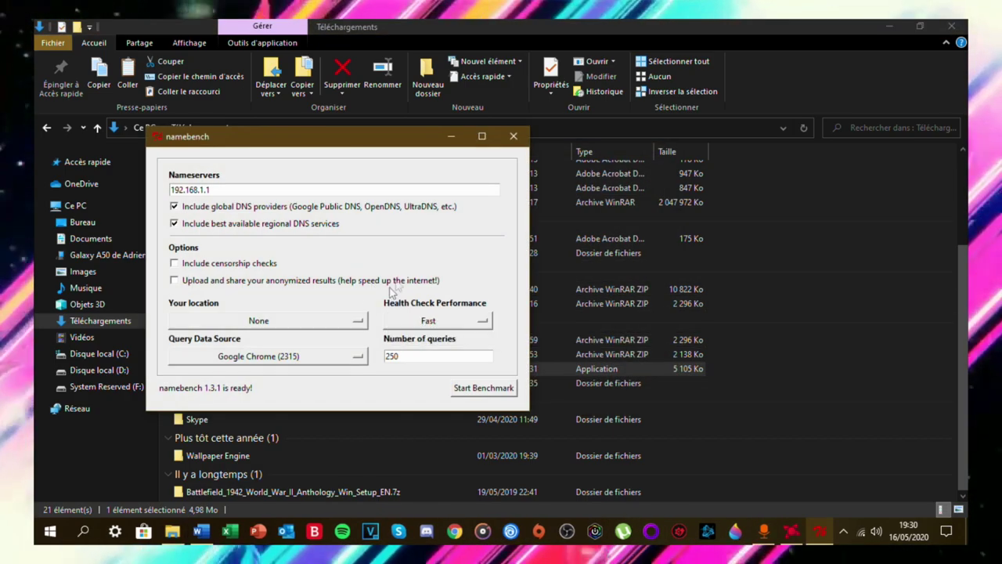
mouse_move(340, 145)
left_mouse_down()
mouse_move(467, 144)
mouse_move(496, 125)
left_mouse_up()
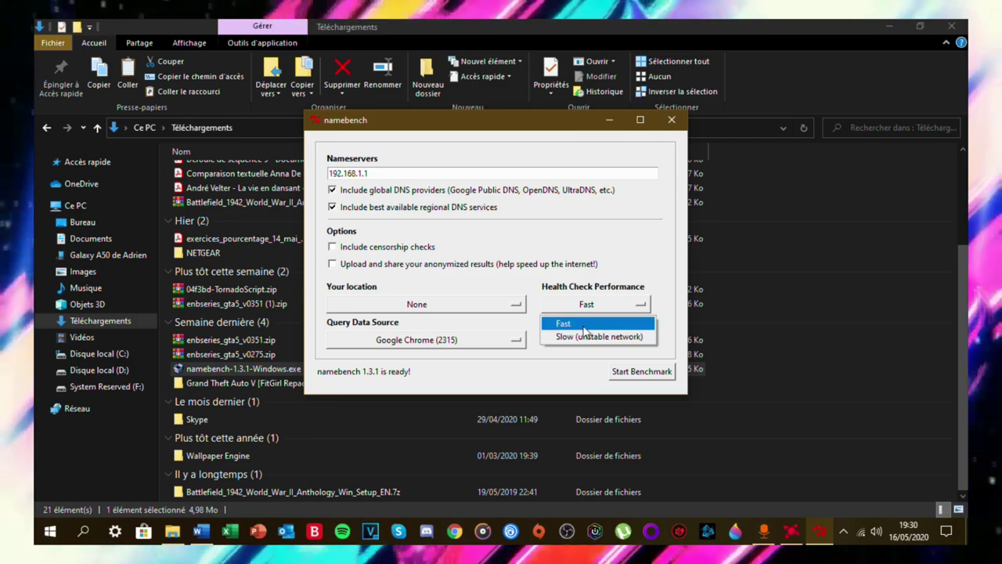
left_click(579, 324)
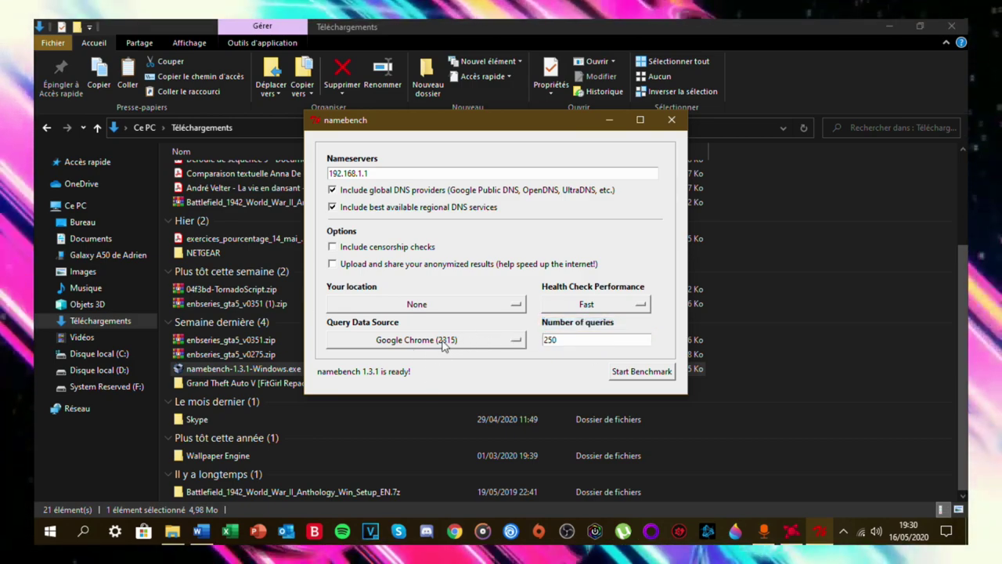
left_click(445, 346)
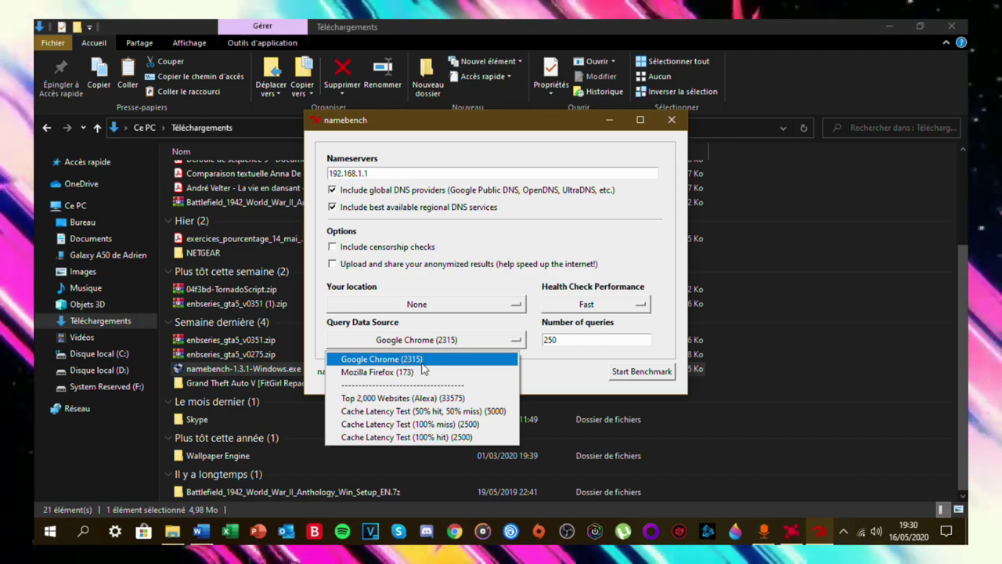
left_click(415, 359)
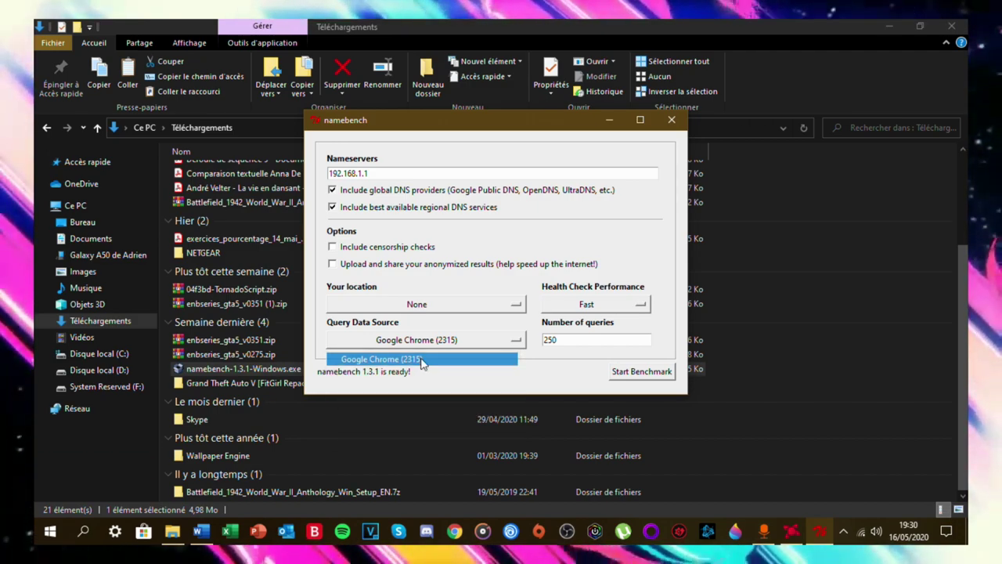
Step: Reposition and enlarge the namebench window, then start the DNS benchmark
left_click_drag(489, 132, 558, 177)
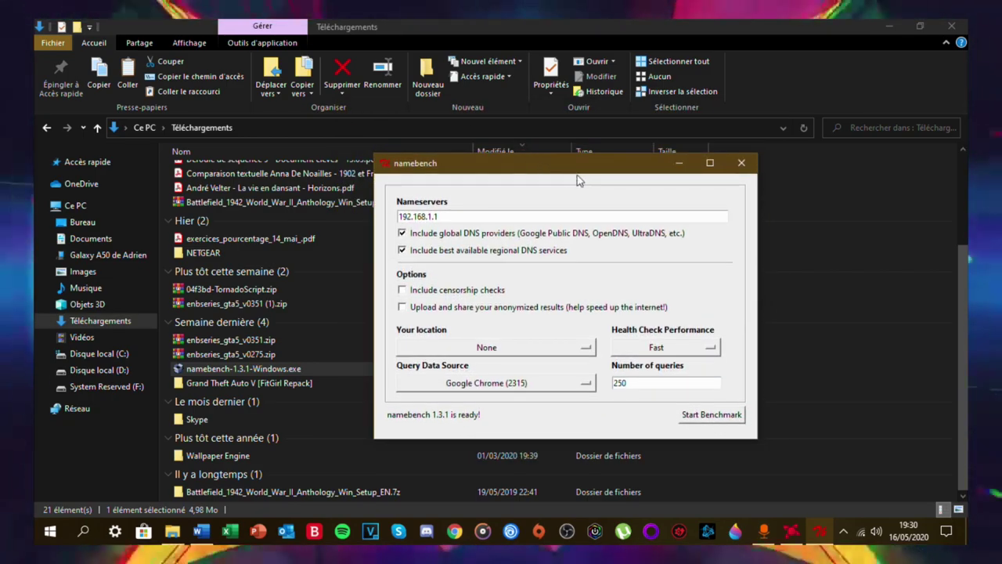
mouse_move(547, 157)
left_mouse_down()
mouse_move(527, 160)
mouse_move(454, 123)
mouse_move(483, 138)
left_mouse_up()
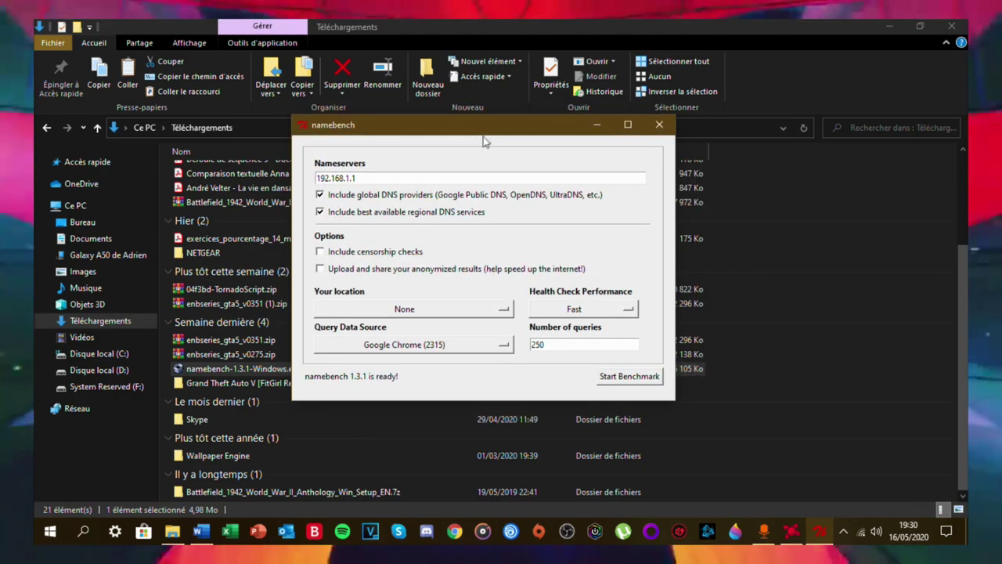
left_click_drag(483, 139, 553, 149)
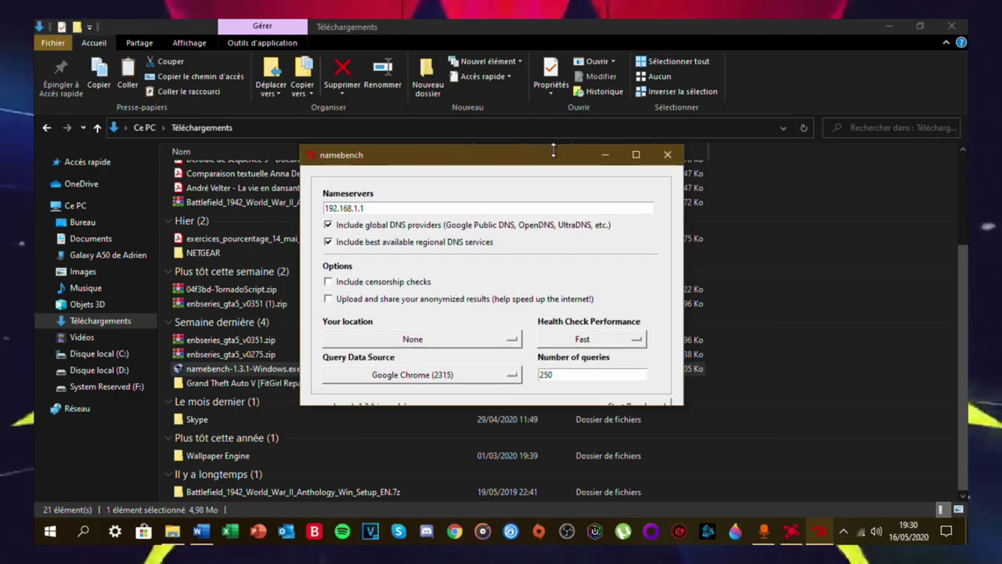
mouse_move(459, 159)
left_mouse_down()
mouse_move(459, 124)
mouse_move(501, 95)
left_mouse_up()
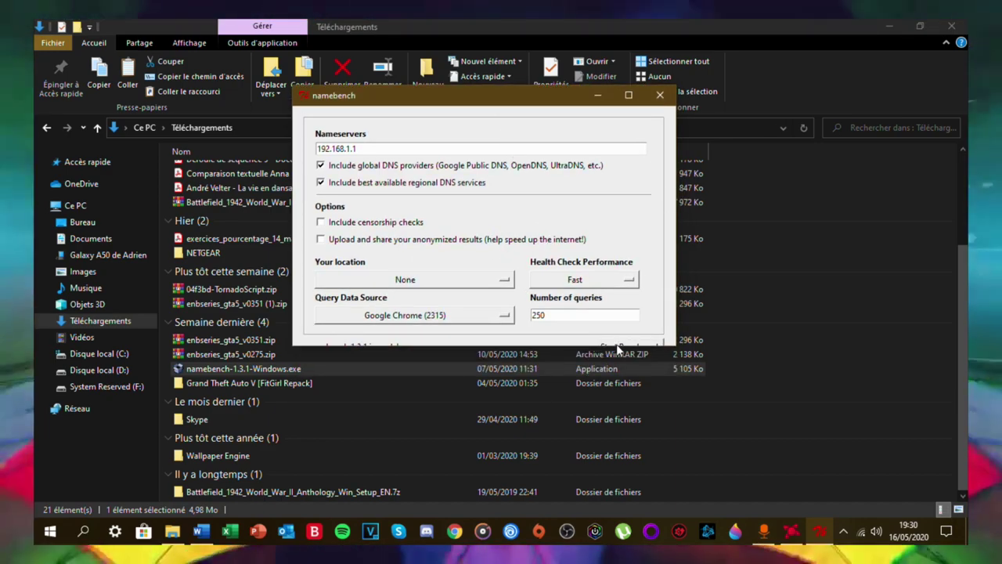
left_click_drag(609, 344, 609, 361)
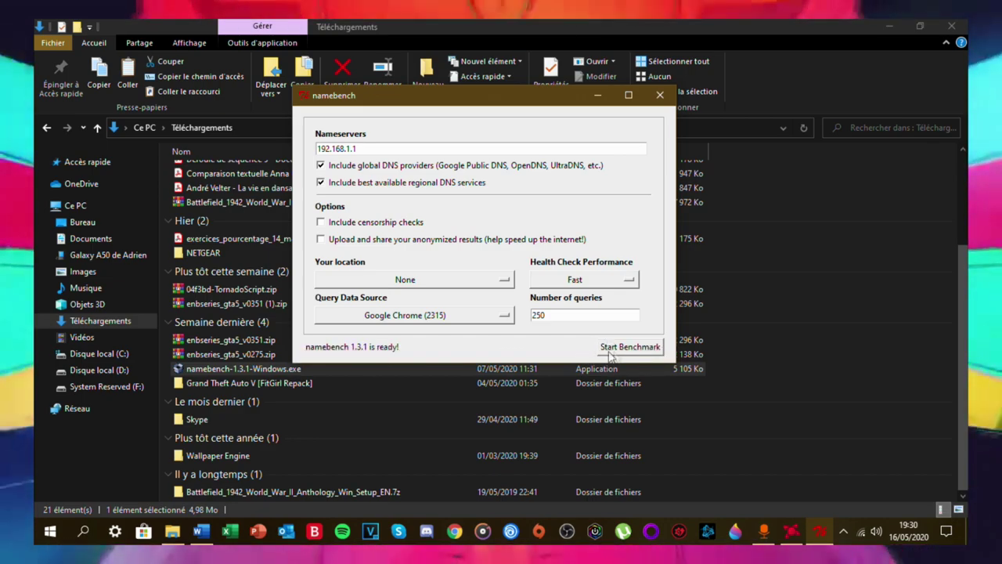
left_click(630, 346)
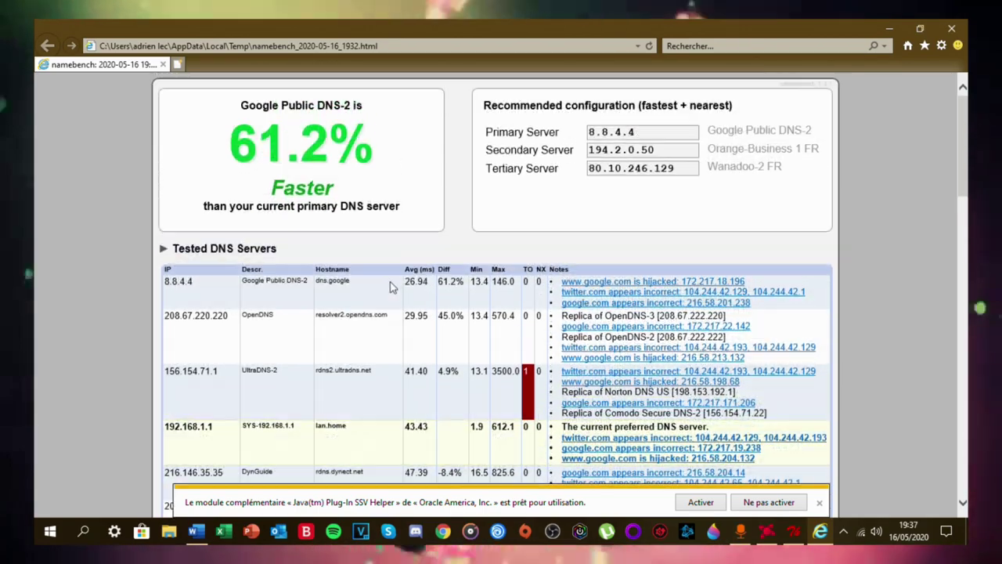
scroll(450, 192, "down", 5)
scroll(407, 251, "up", 5)
scroll(360, 307, "down", 3)
scroll(359, 307, "up", 2)
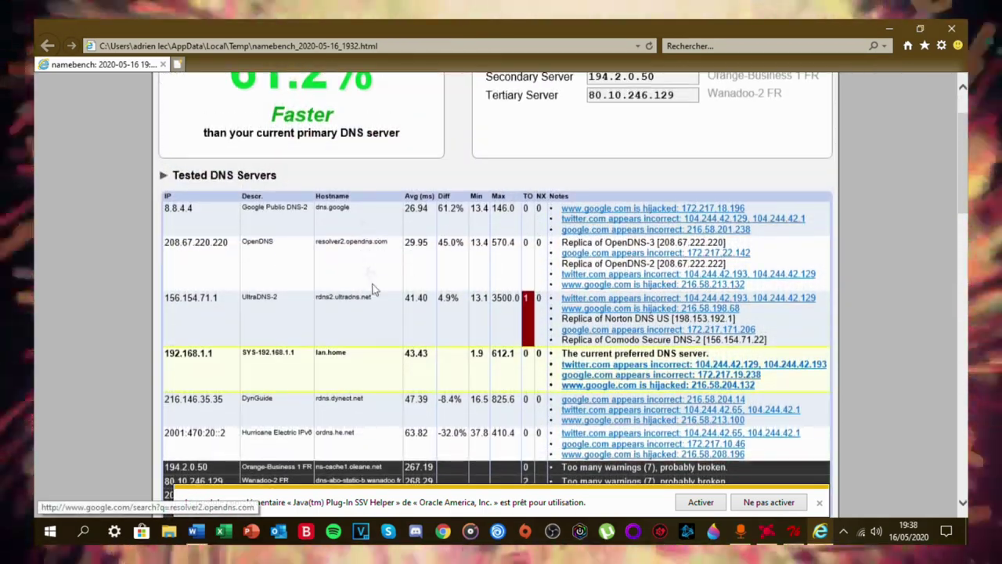
scroll(321, 188, "down", 3)
scroll(321, 274, "up", 4)
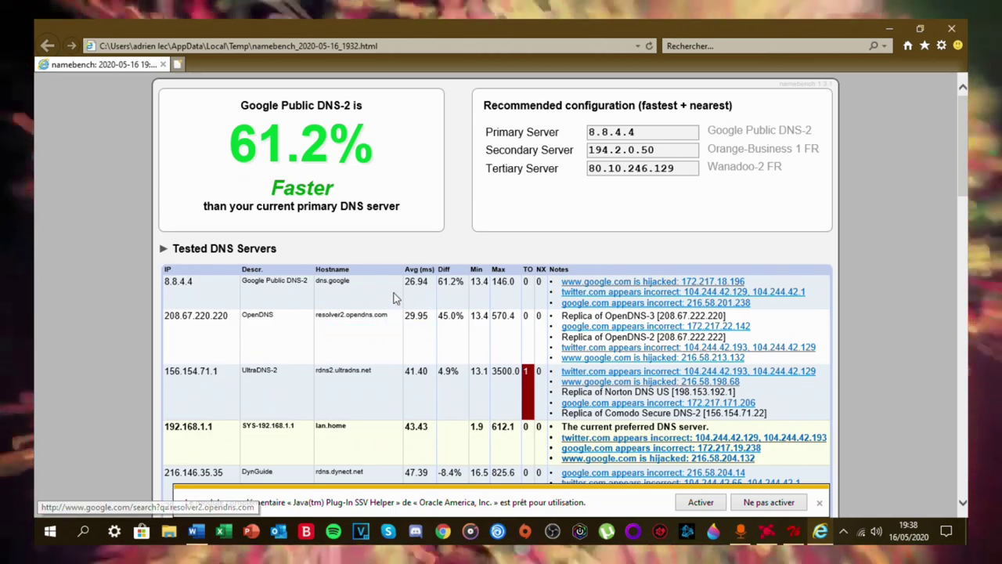
double_click(421, 283)
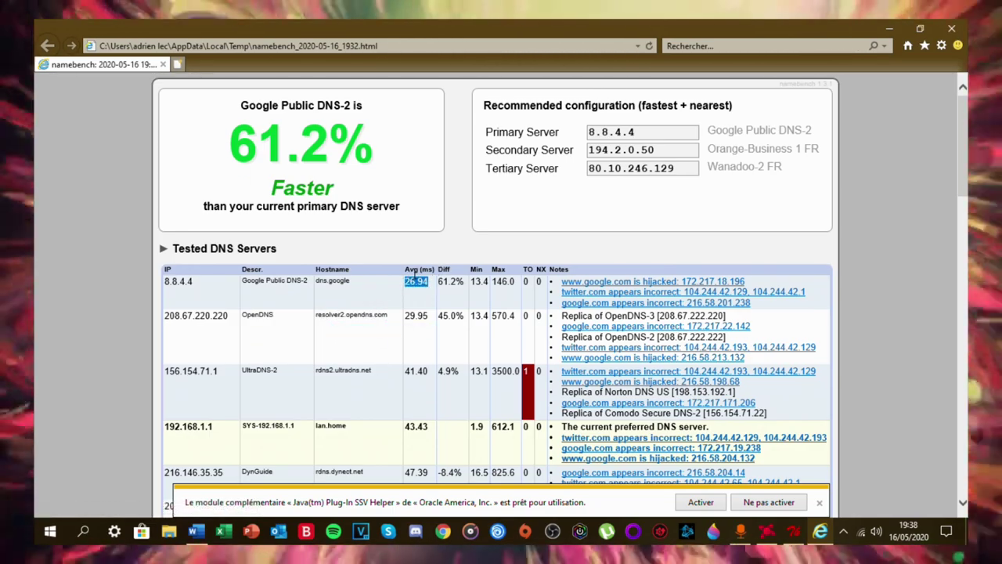
left_click(437, 288)
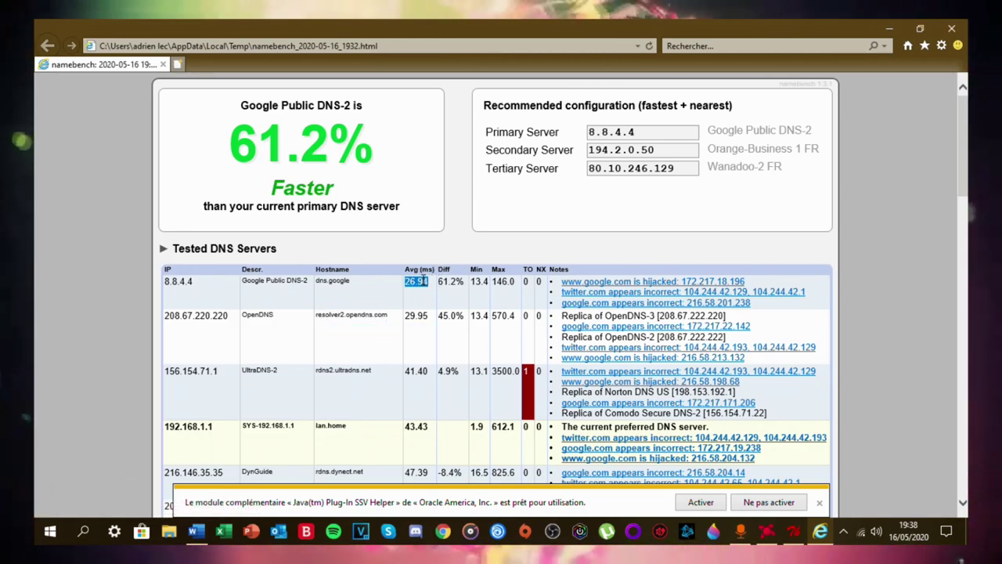
double_click(421, 283)
left_click(423, 286)
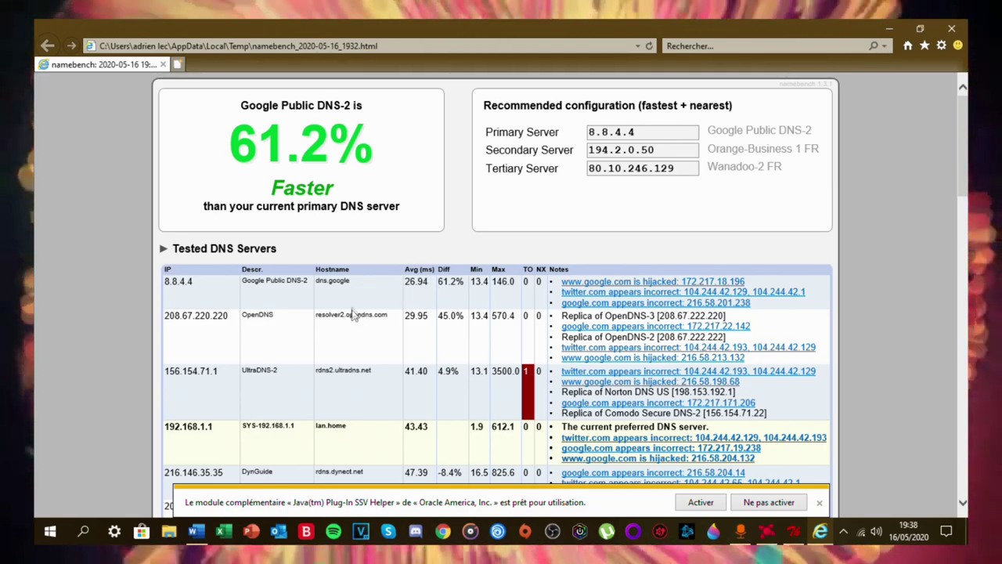
scroll(263, 287, "down", 1)
scroll(263, 287, "up", 1)
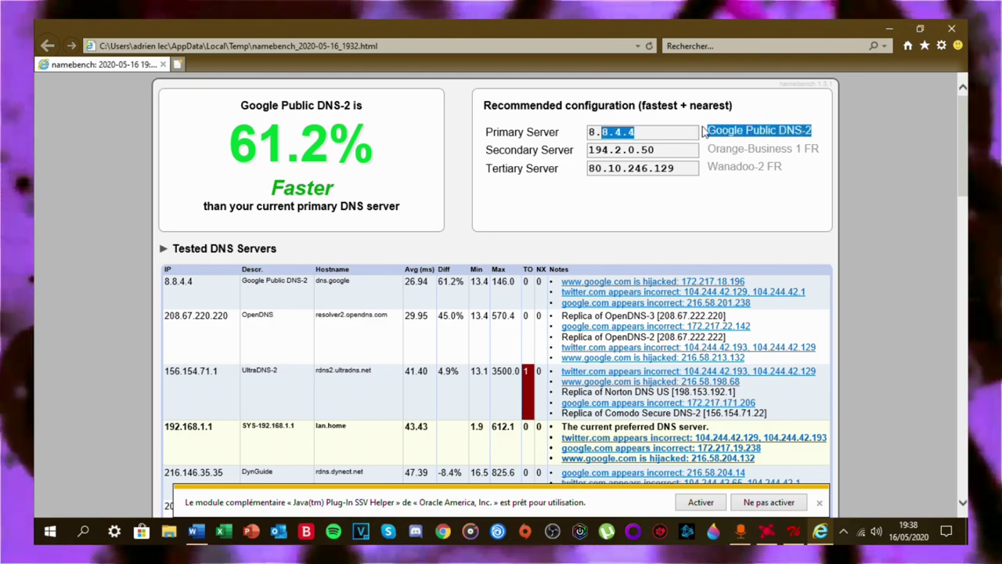
left_click(586, 135)
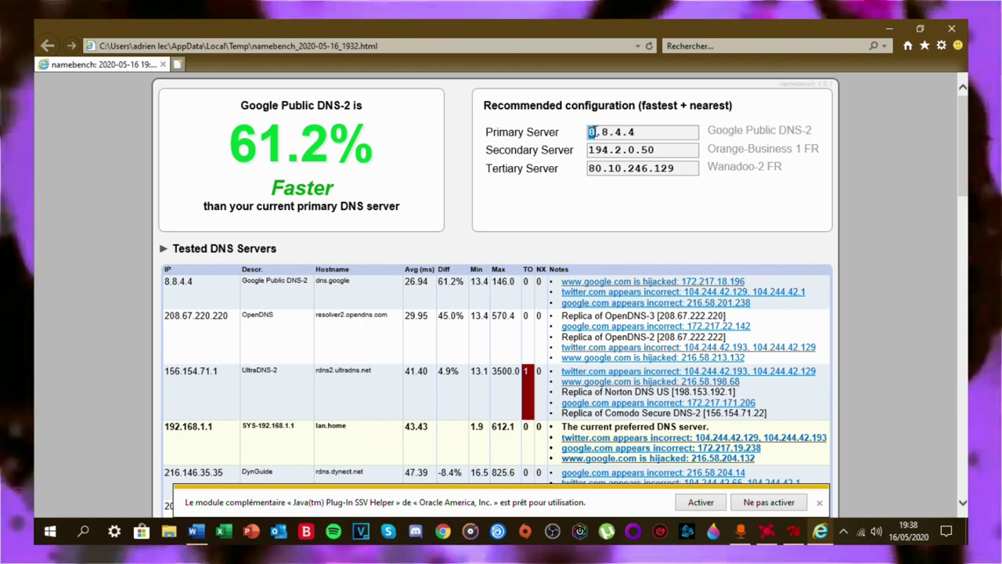
left_click_drag(589, 150, 674, 149)
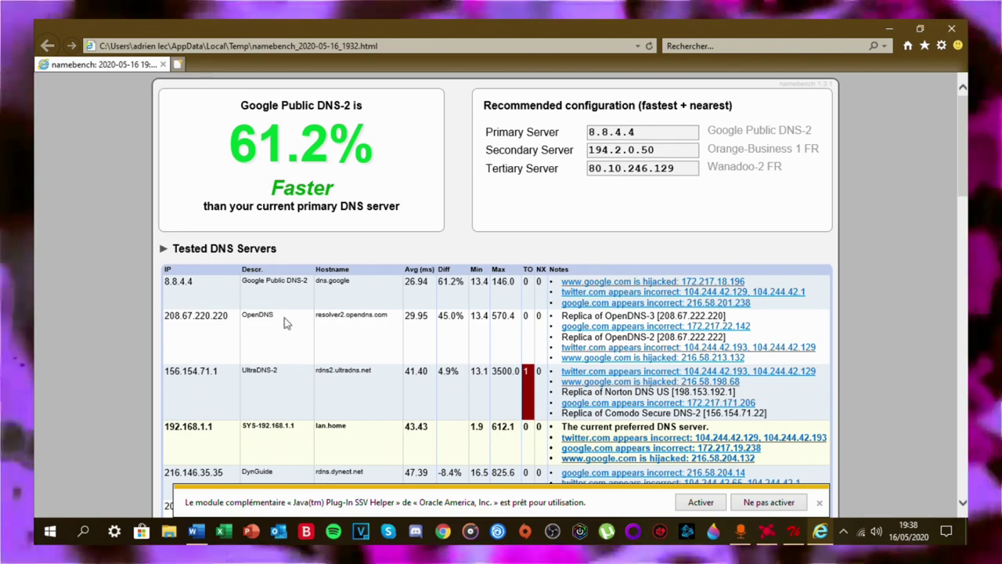
Step: Search 'panneau' to open Control Panel and go to the Network and Sharing Center
left_click(76, 537)
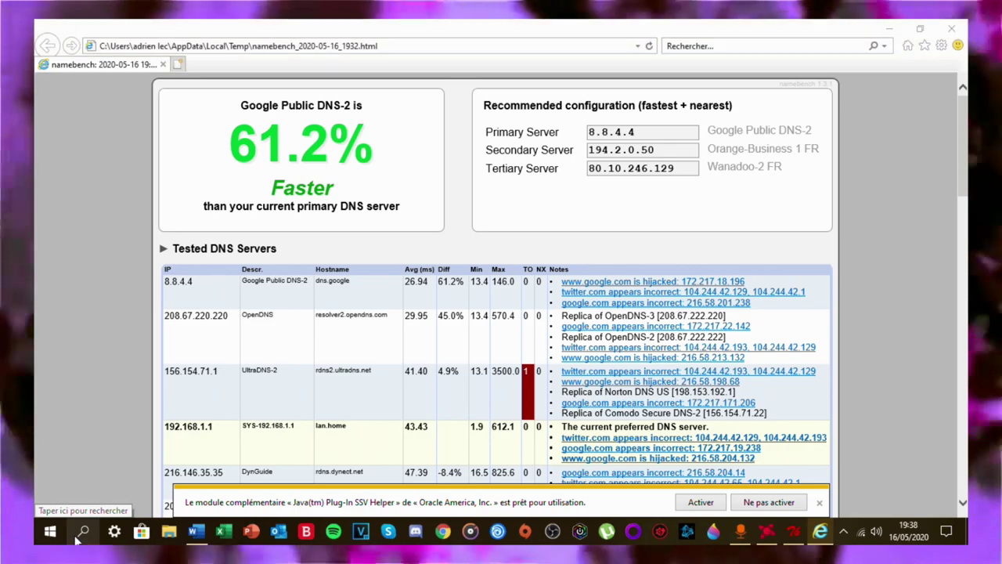
type("panneau")
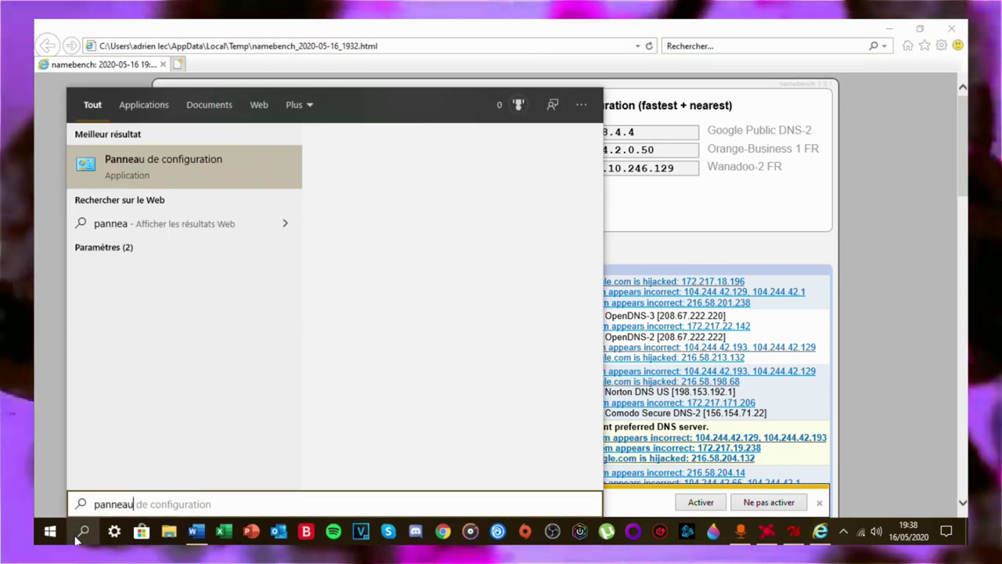
key("Return")
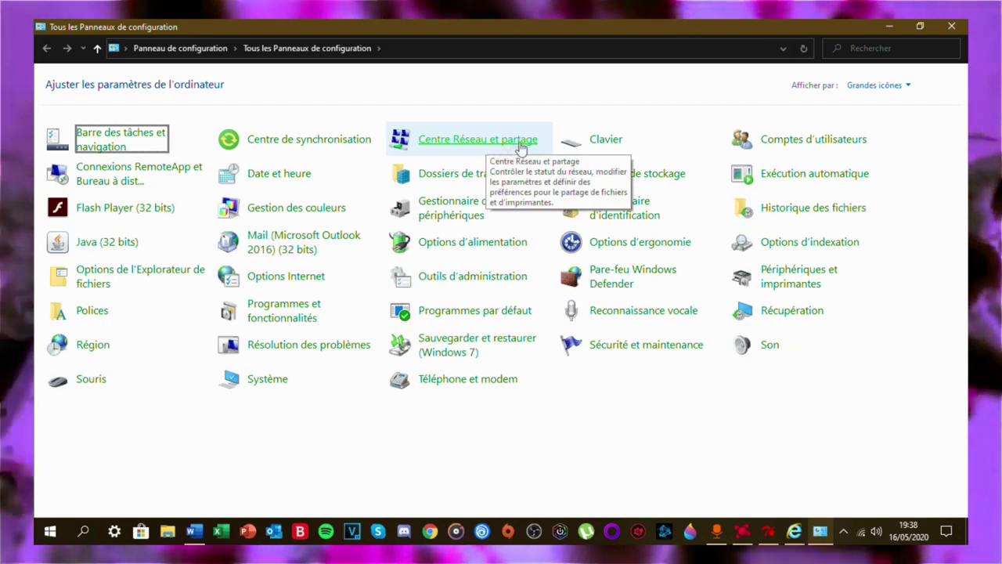
left_click(480, 148)
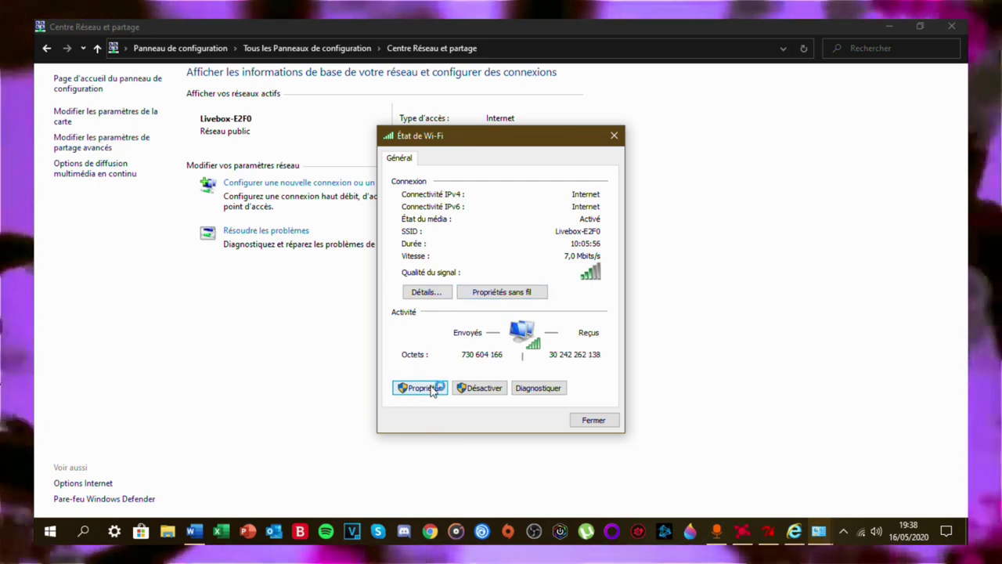
Step: In the Wi-Fi IPv4 properties, switch to manual DNS and enter 8.8.4.4 as preferred server
left_click(435, 386)
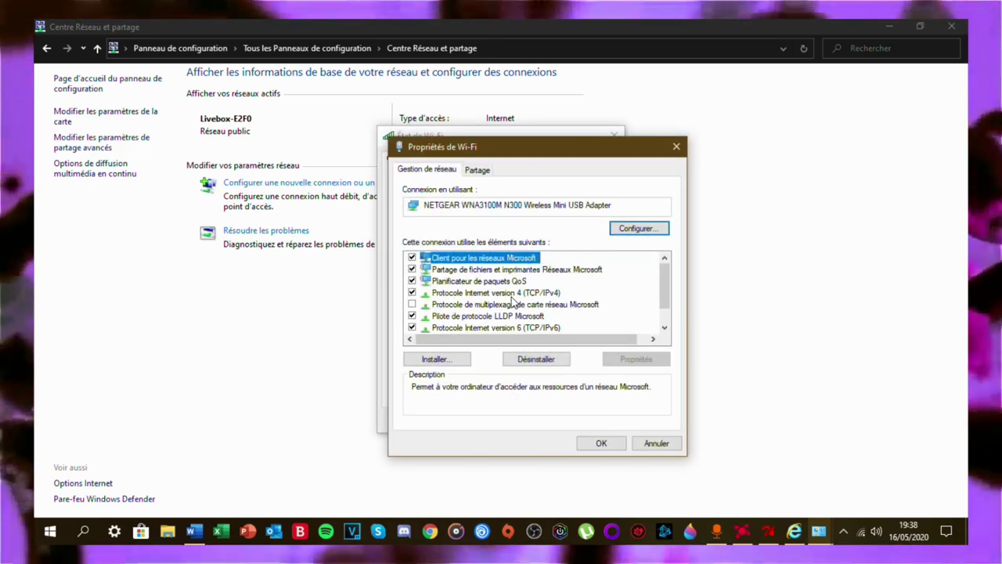
double_click(513, 294)
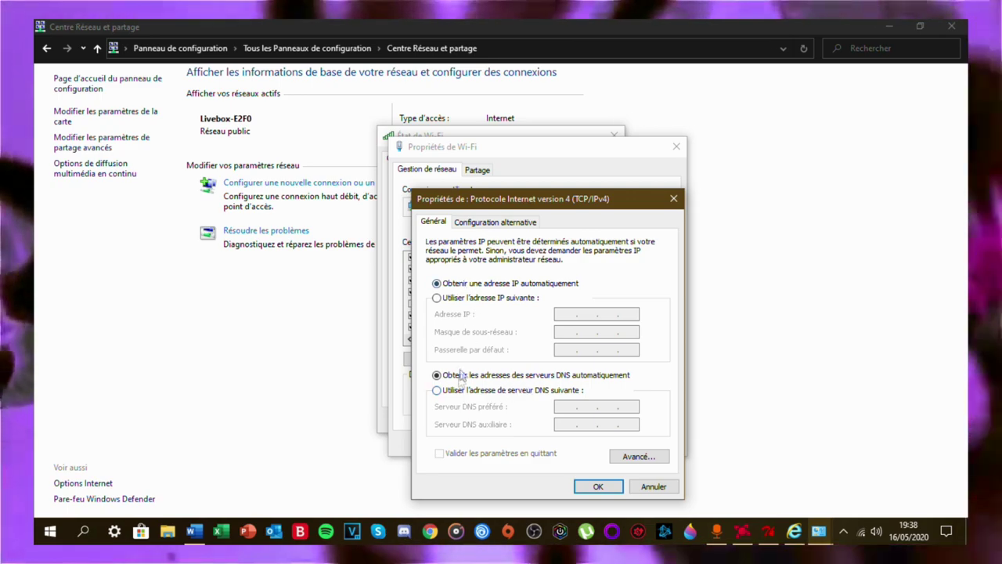
left_click(437, 390)
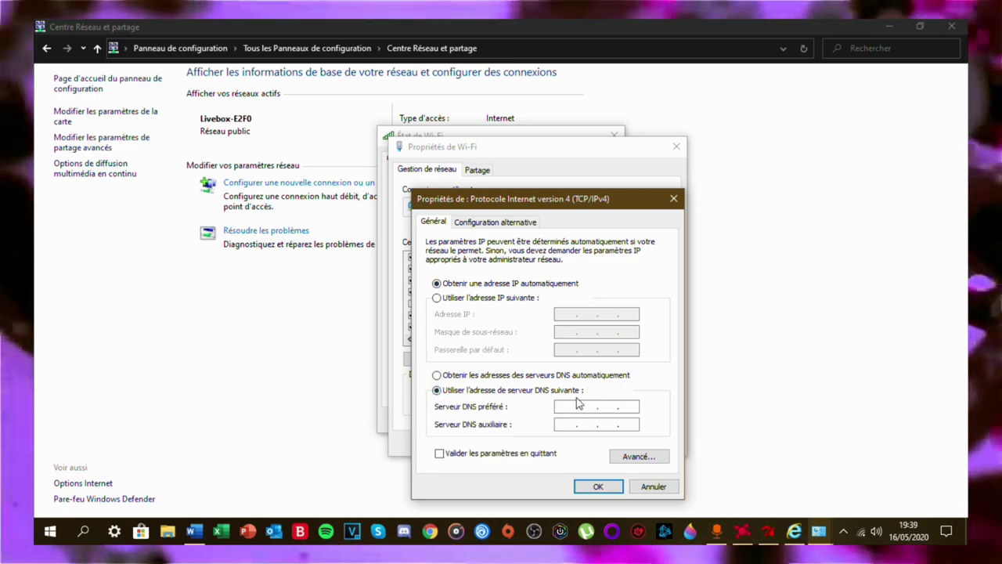
left_click(793, 531)
left_click(865, 489)
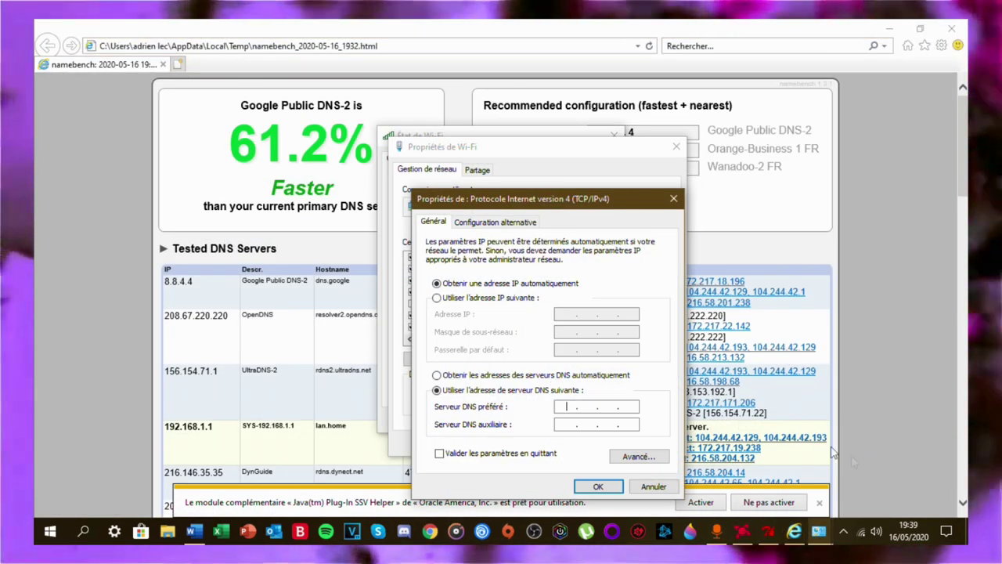
mouse_move(552, 265)
left_mouse_down()
mouse_move(942, 313)
mouse_move(576, 225)
left_mouse_up()
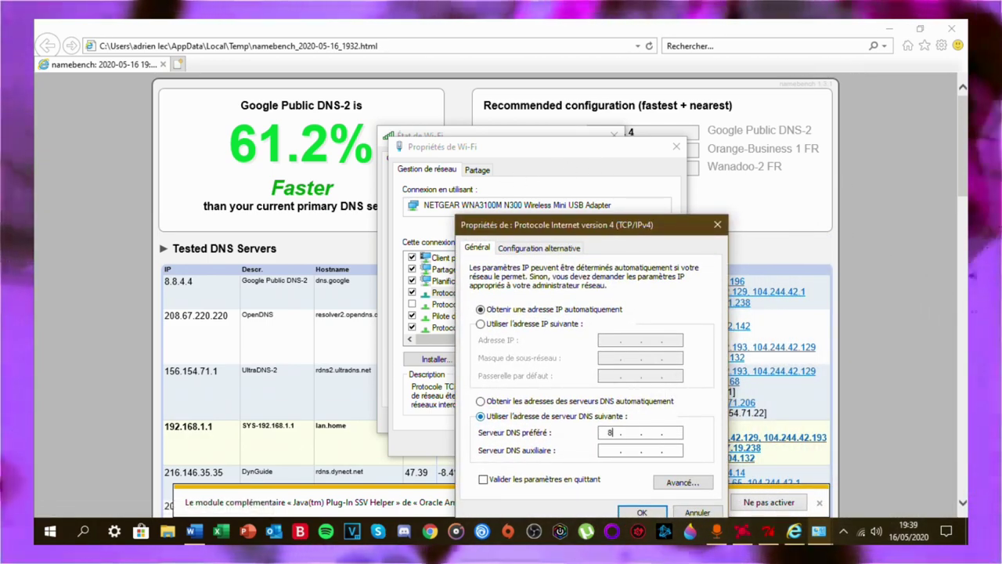
type(".")
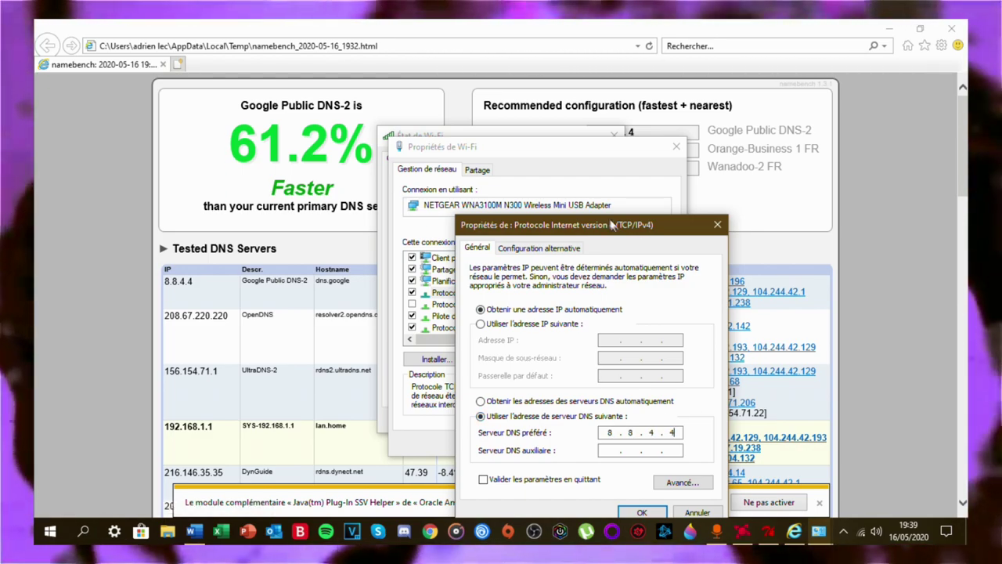
Step: Copy 194.2.0.50 from the namebench results and paste it as the alternate DNS server
left_click_drag(548, 225, 583, 284)
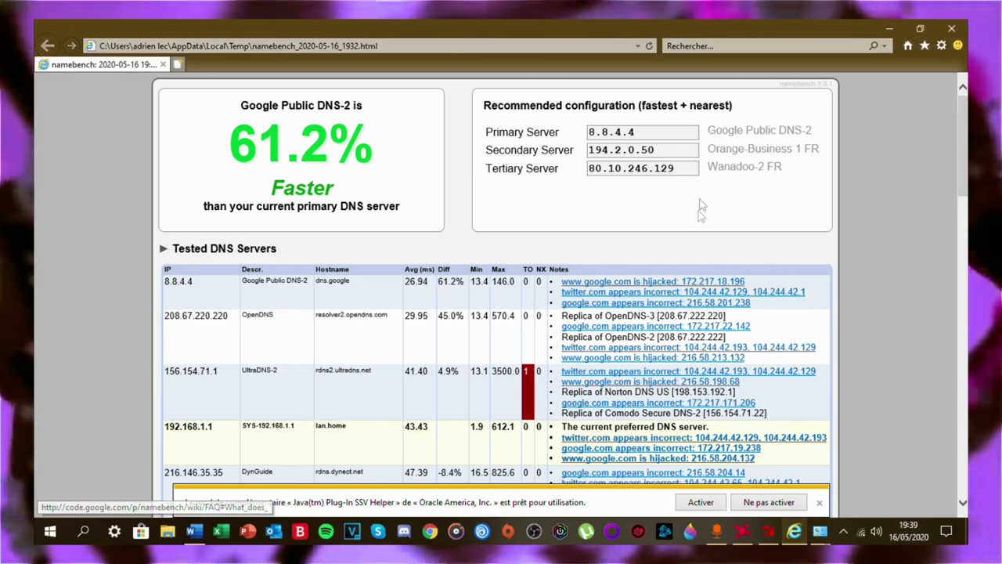
left_click_drag(591, 149, 662, 160)
key("ctrl+c")
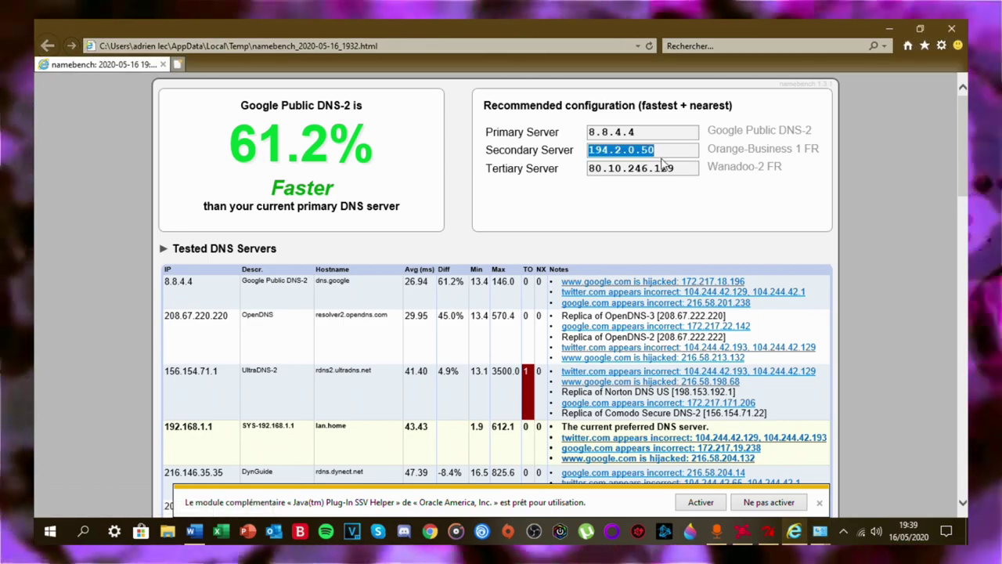
left_click(818, 532)
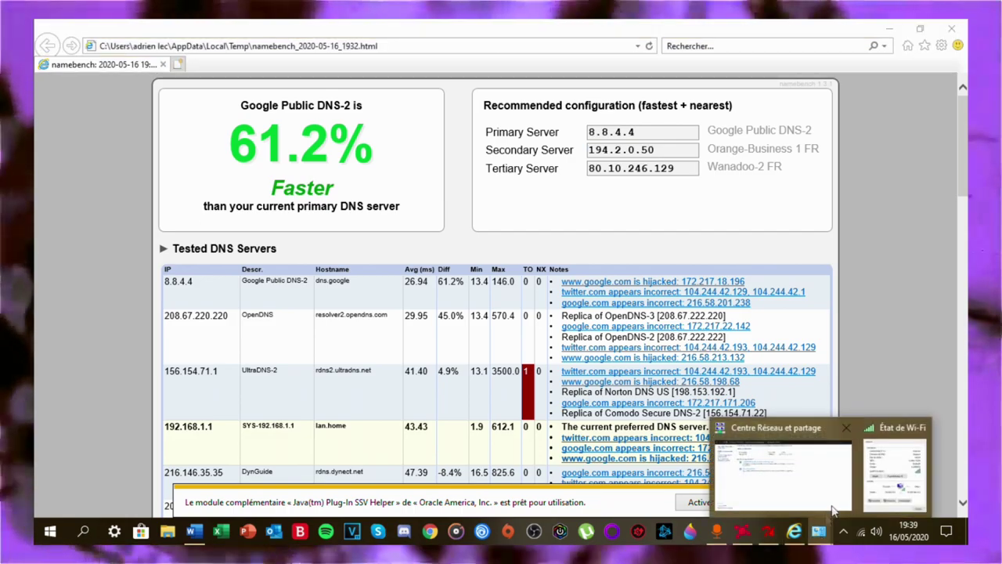
left_click(898, 479)
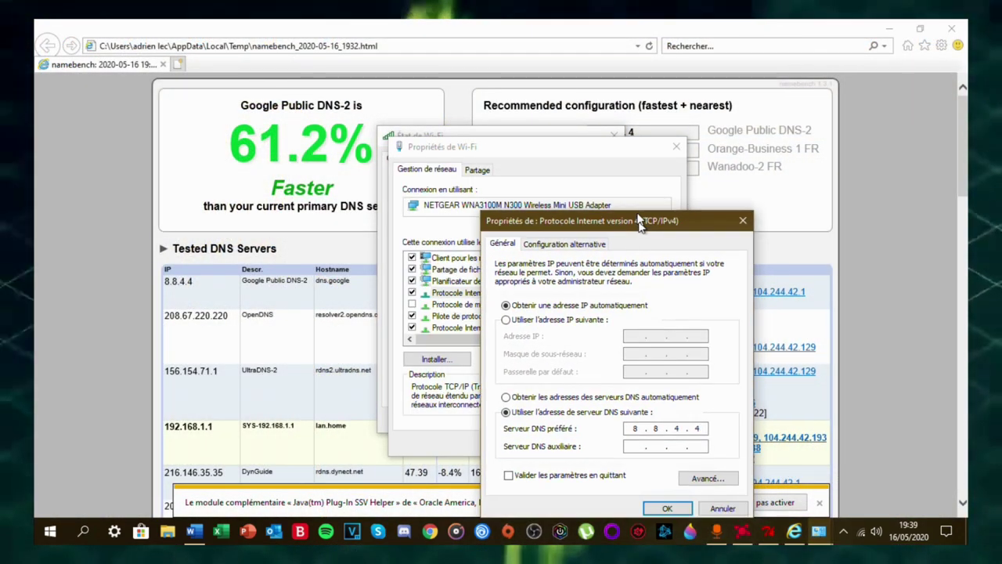
left_click_drag(638, 222, 627, 179)
left_click(626, 404)
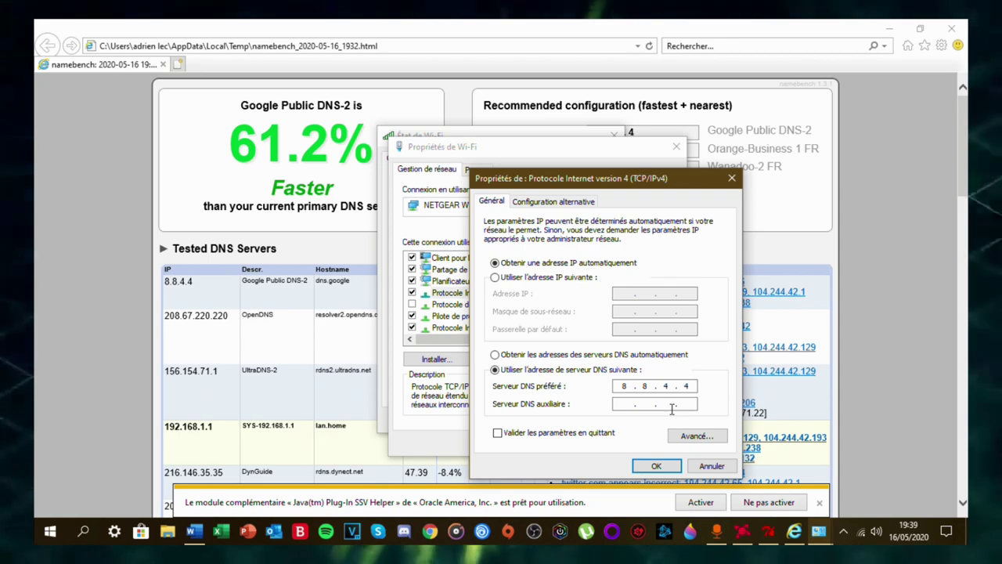
key("ctrl+v")
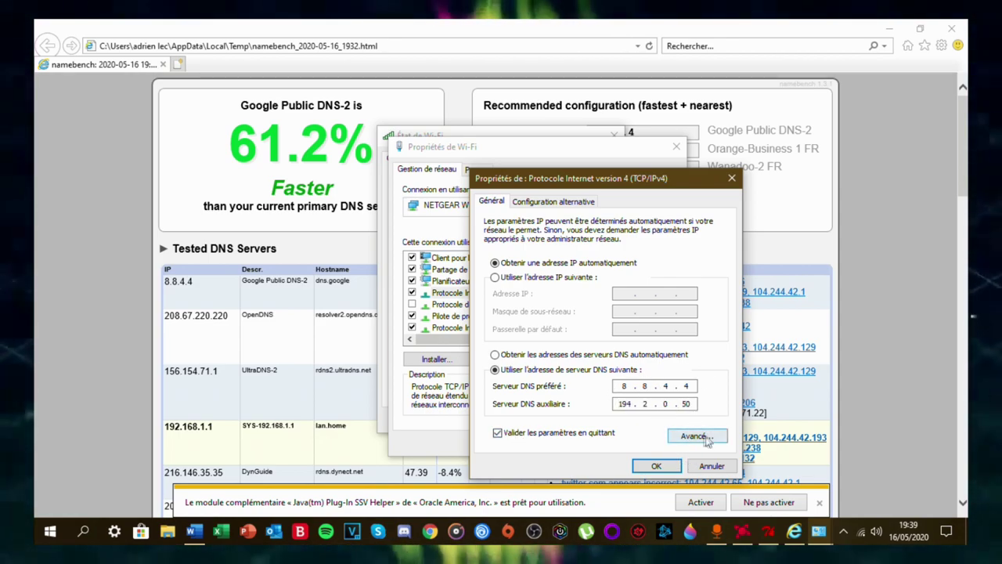
Step: Tick Validate settings on exit and confirm the new DNS server settings
left_click(707, 439)
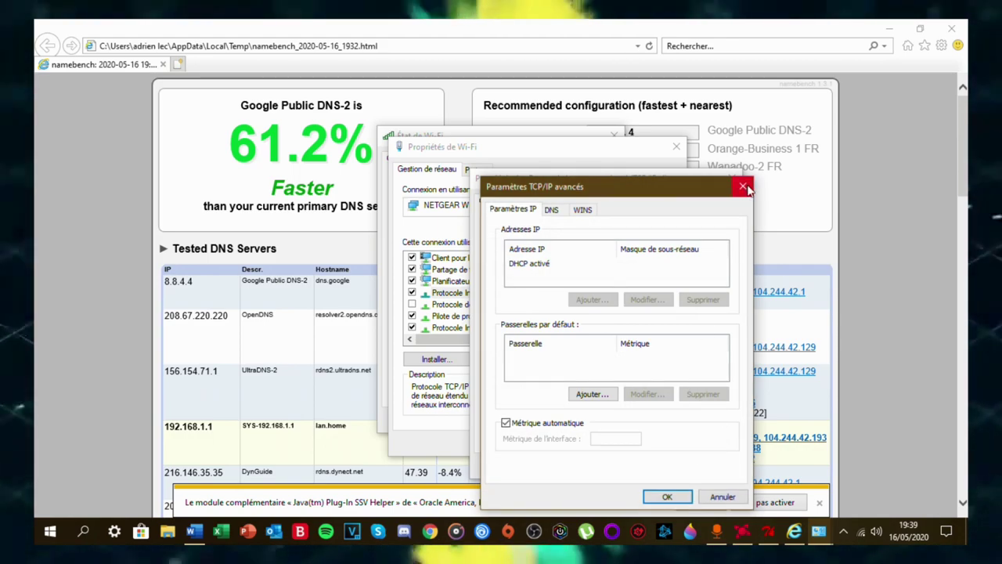
left_click(743, 187)
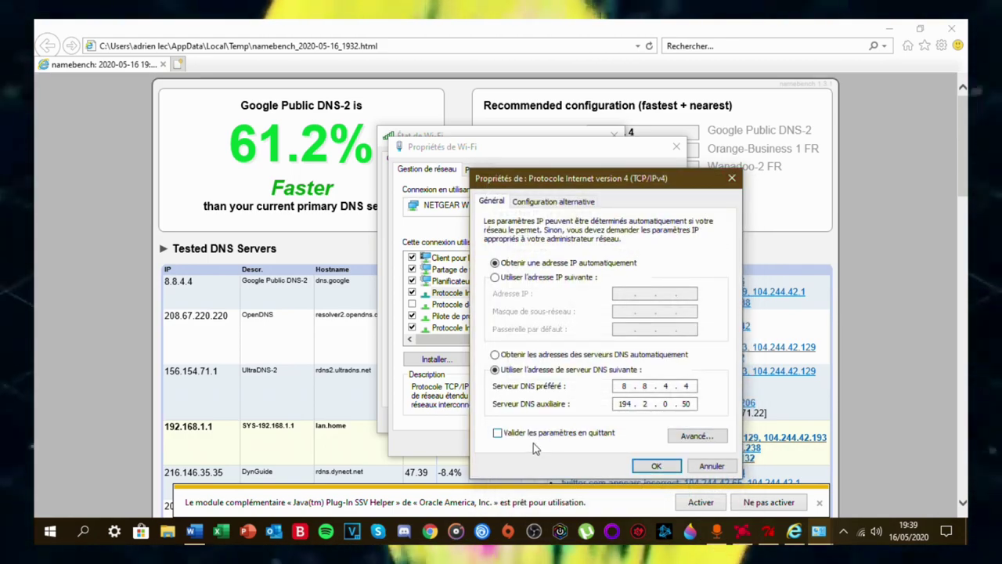
left_click(505, 434)
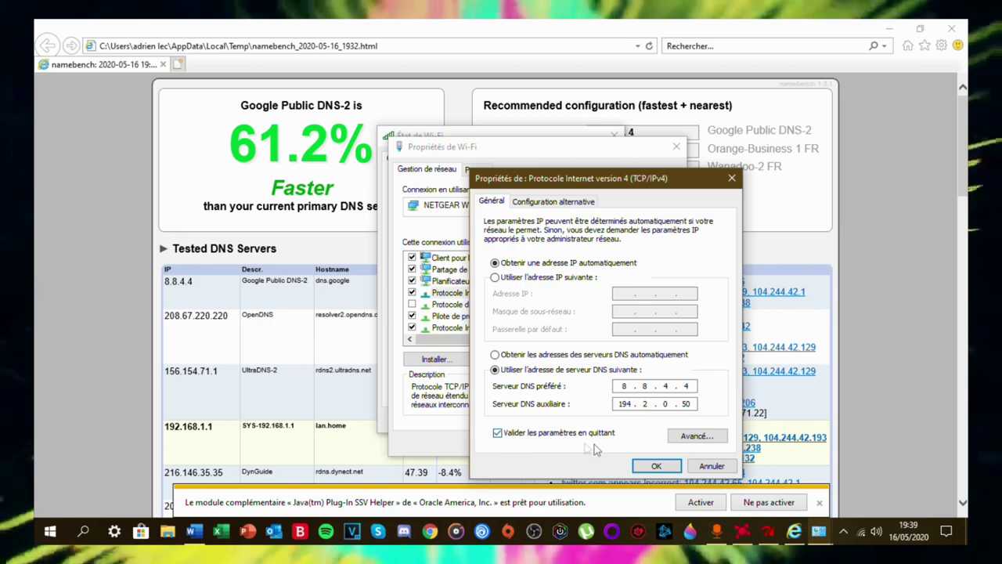
left_click(655, 465)
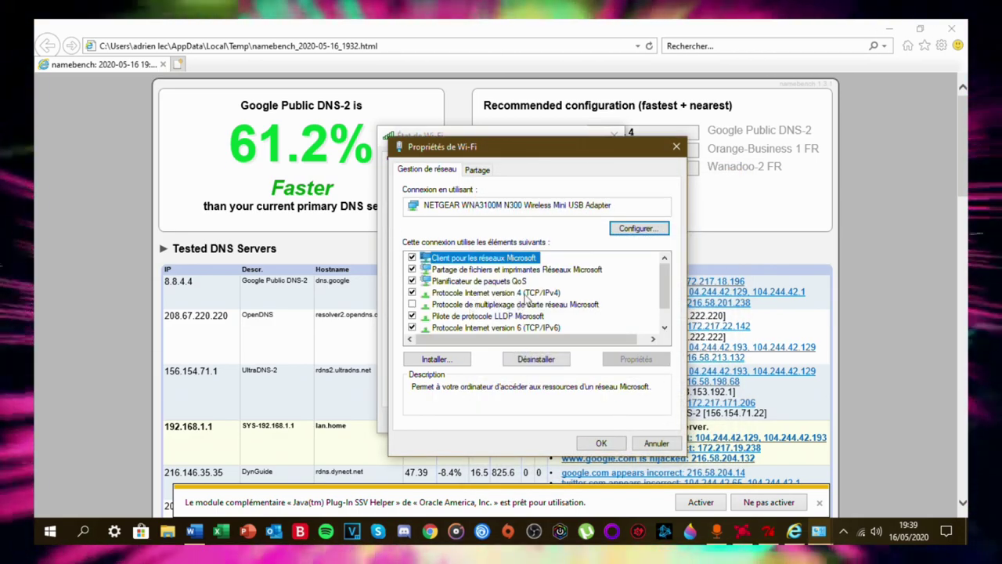
Step: Recheck the IPv4 DNS settings, then close the Wi-Fi properties and status windows
double_click(495, 292)
left_click(600, 483)
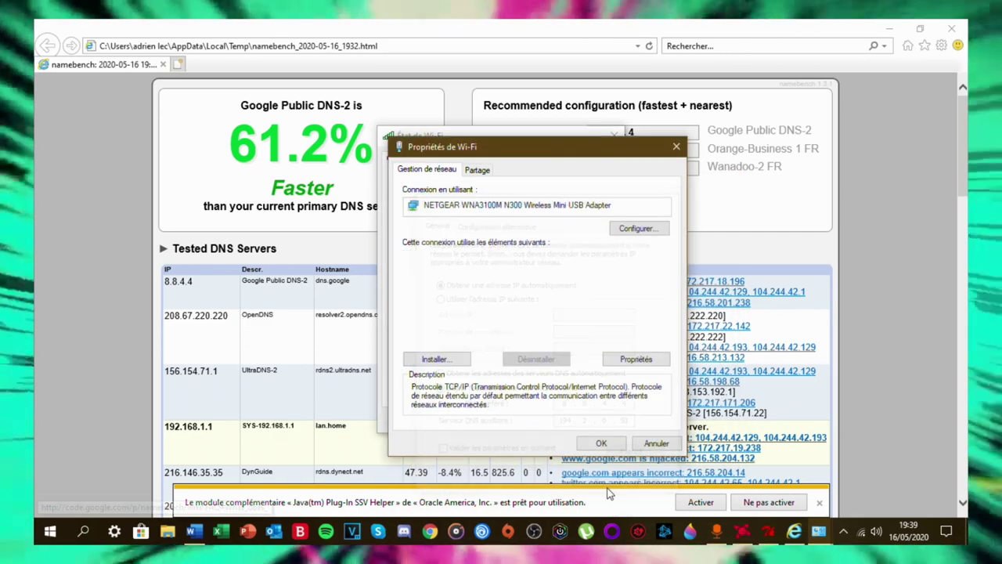
left_click(600, 444)
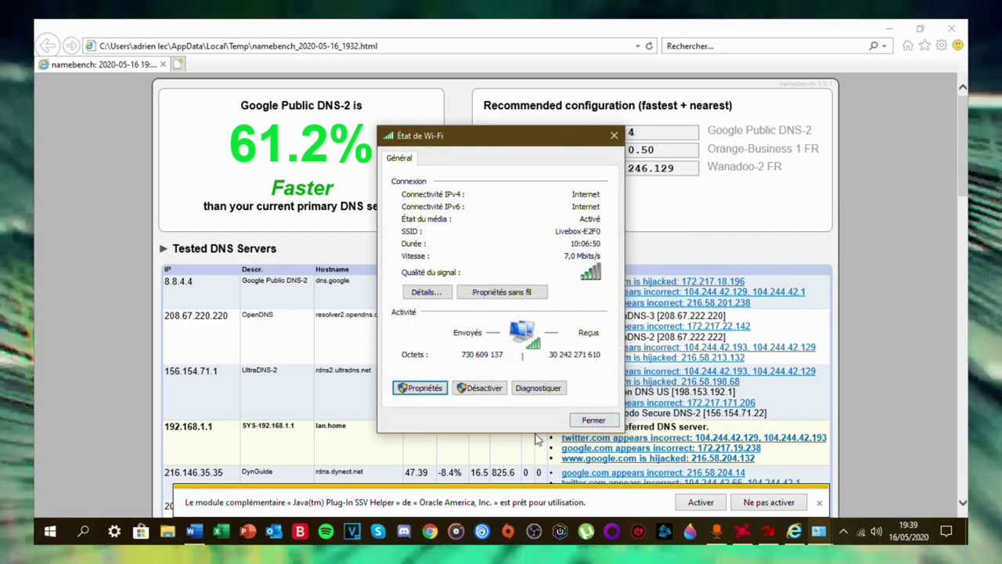
left_click(591, 418)
scroll(707, 209, "down", 3)
scroll(706, 209, "up", 3)
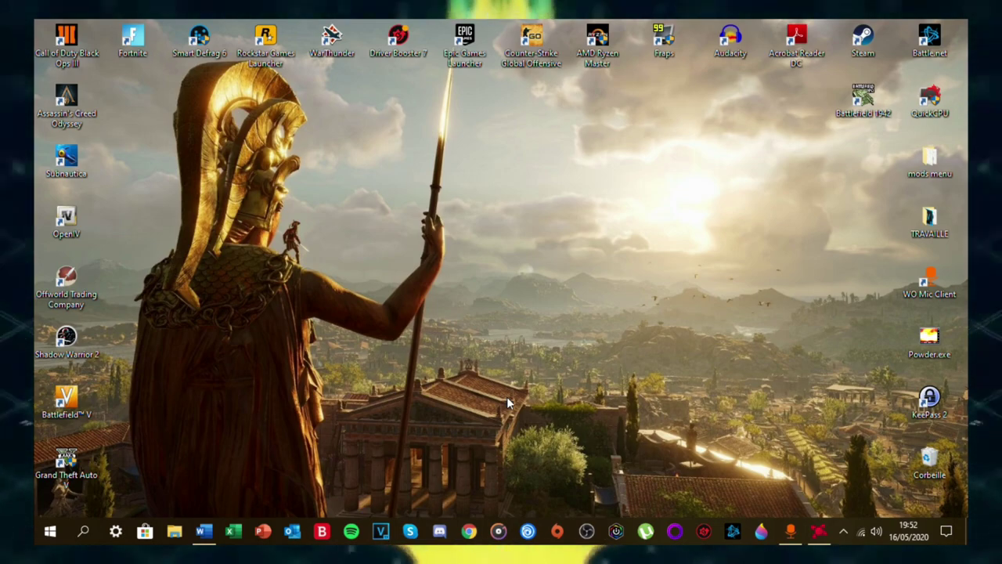
Step: Open Settings > Network & Internet > Data usage to view Wi-Fi's 16.83 GB over 30 days
left_click(50, 529)
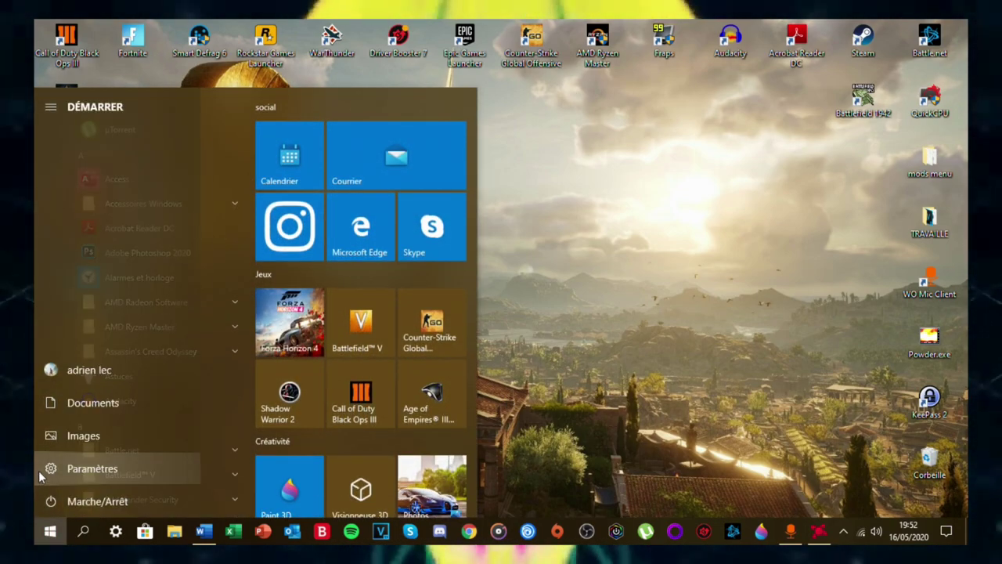
left_click(50, 468)
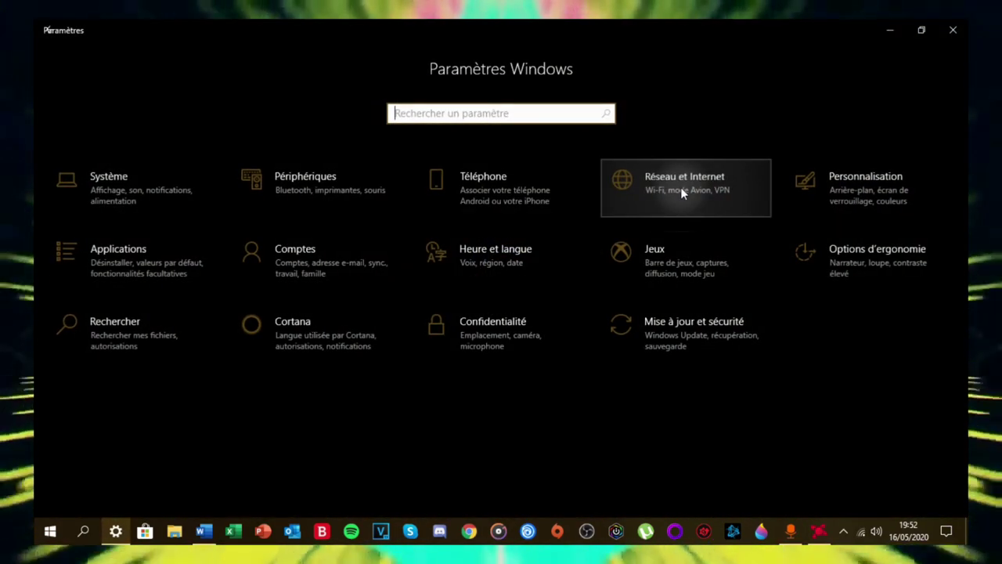
left_click(680, 187)
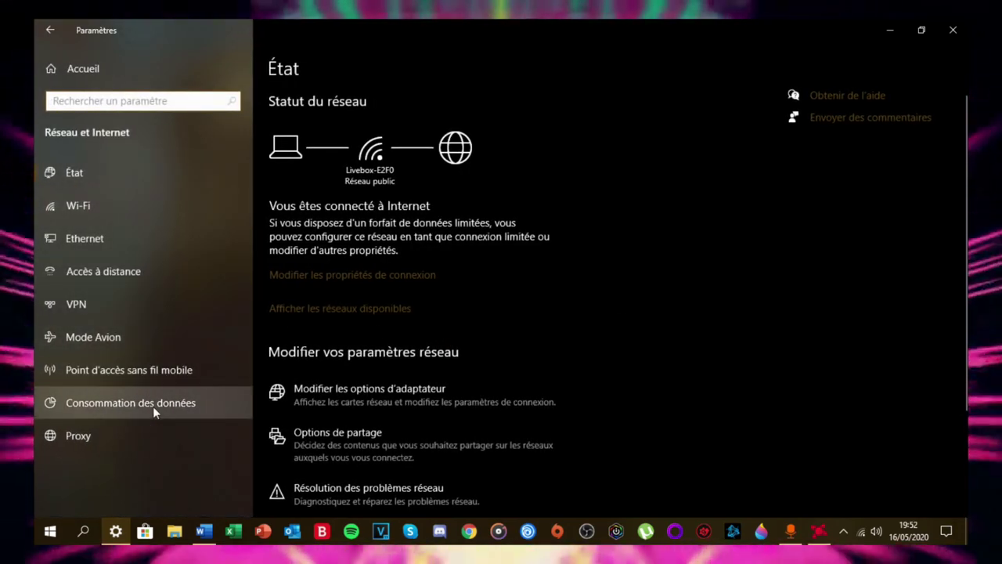
left_click(152, 406)
scroll(383, 419, "down", 3)
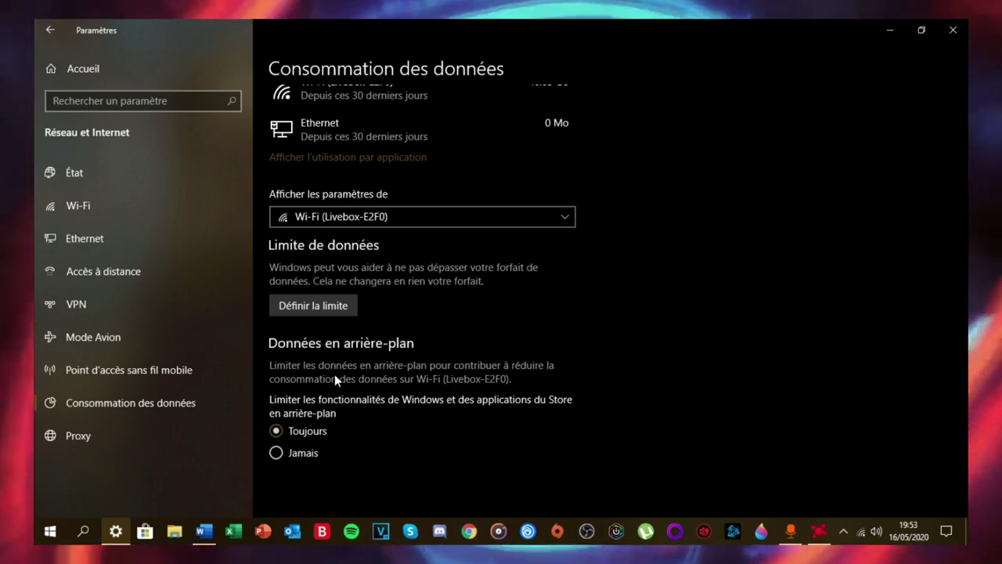
scroll(337, 329, "up", 2)
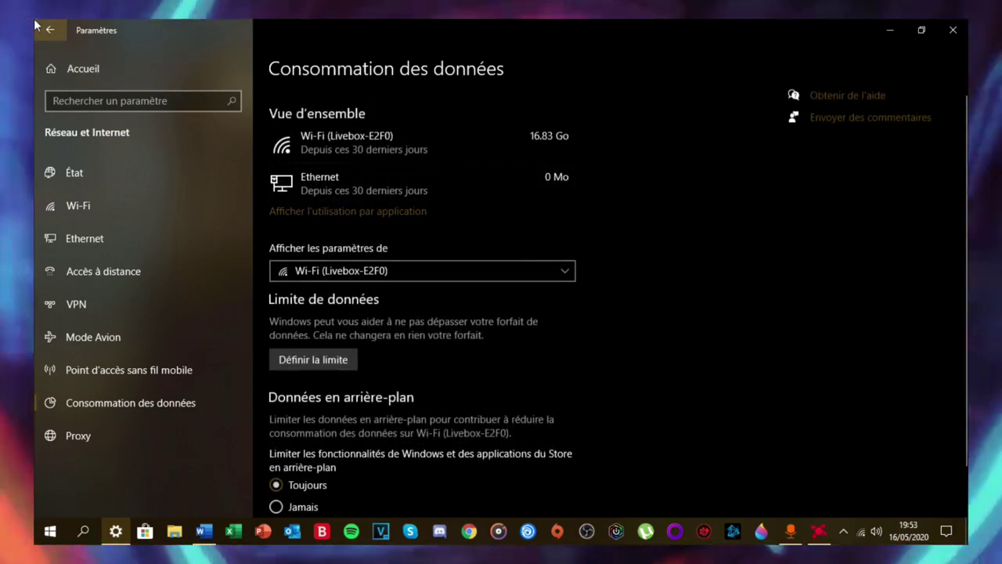
left_click(50, 30)
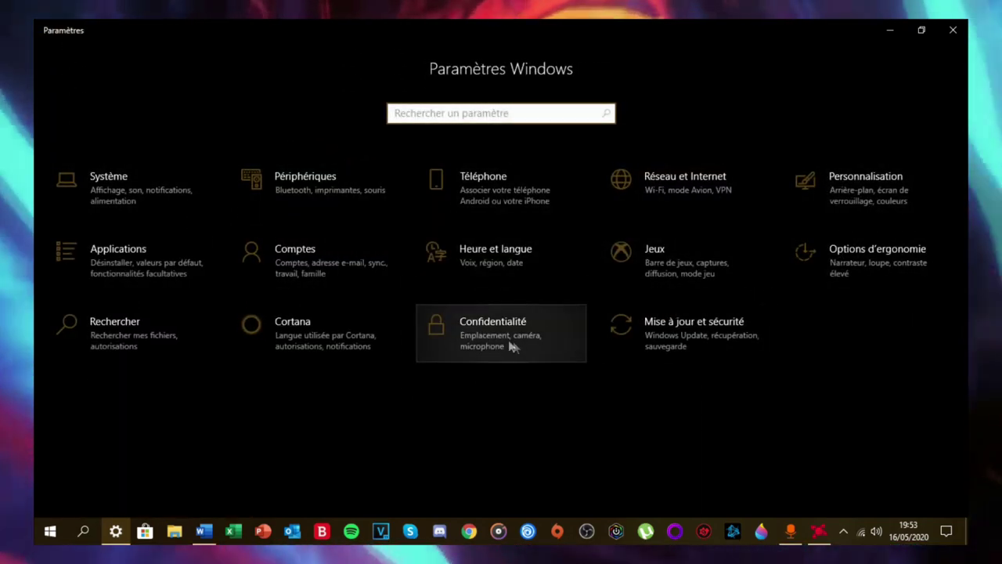
Step: Review the bandwidth limit sliders in Delivery Optimization's advanced options under Update & Security
left_click(654, 343)
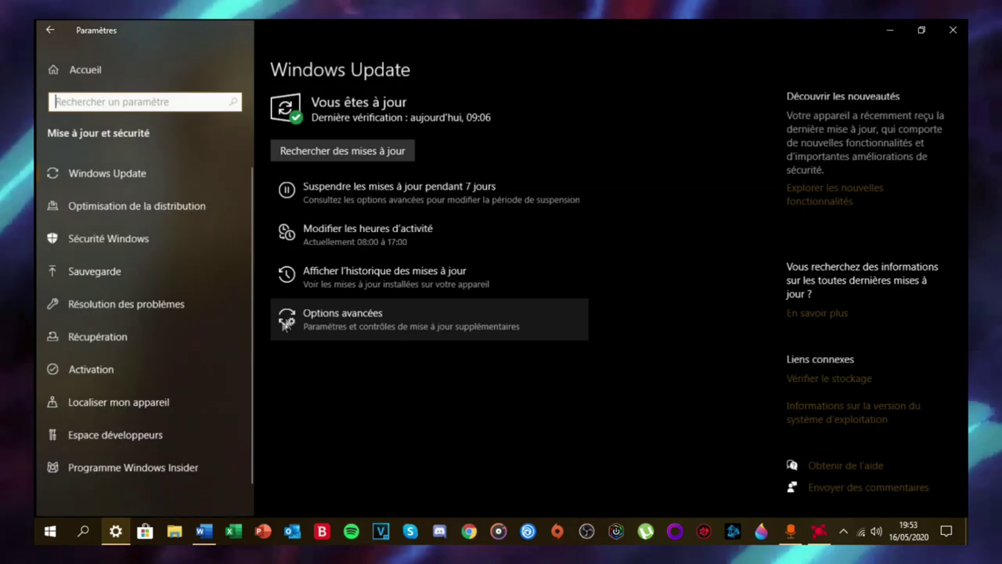
left_click(329, 315)
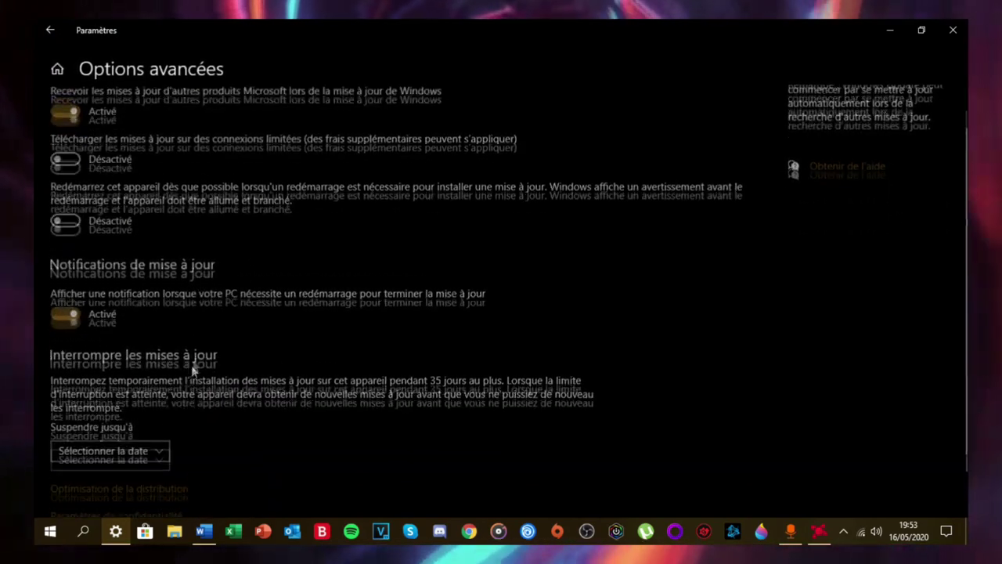
scroll(172, 415, "down", 1)
left_click(135, 455)
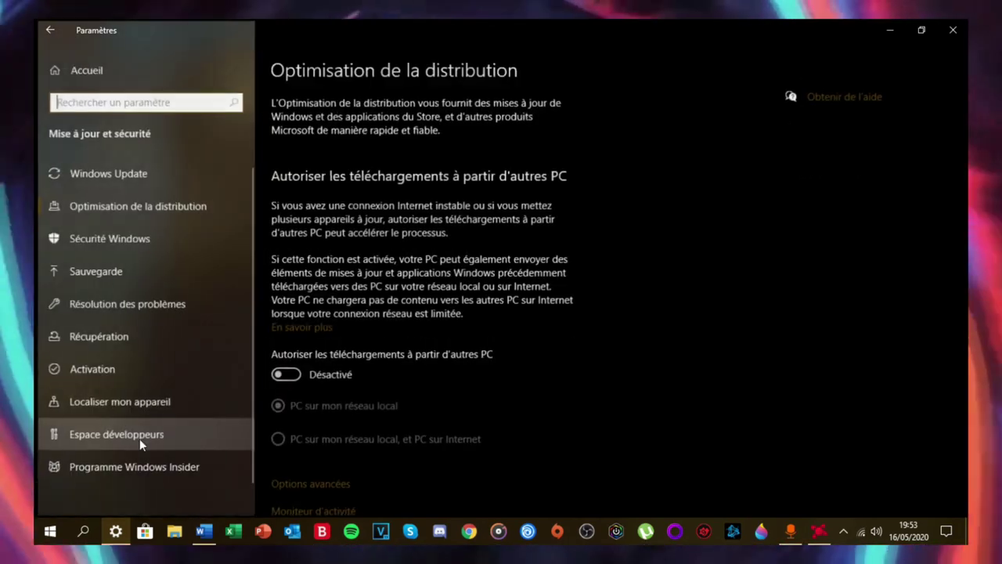
scroll(358, 416, "down", 1)
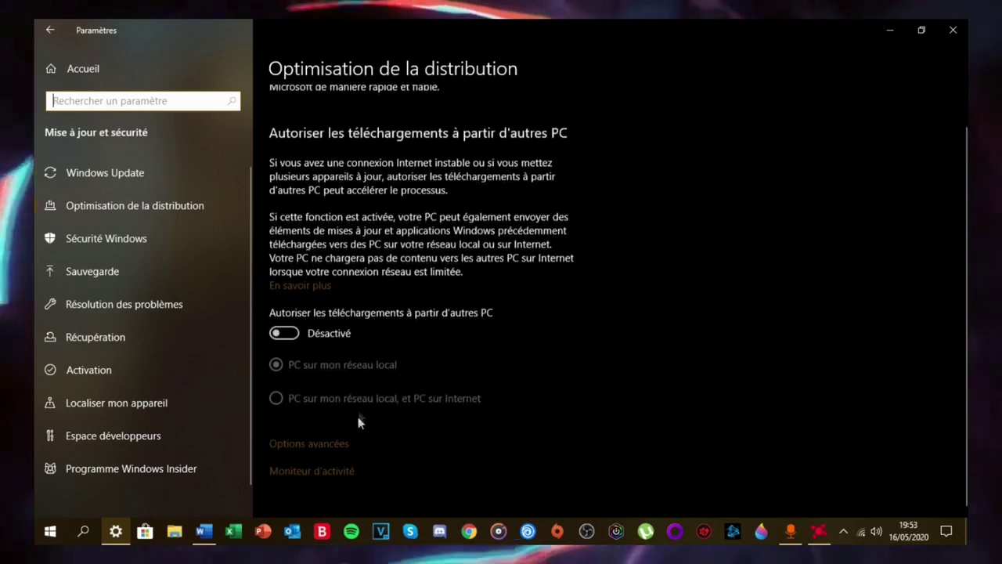
left_click(321, 445)
scroll(164, 383, "down", 3)
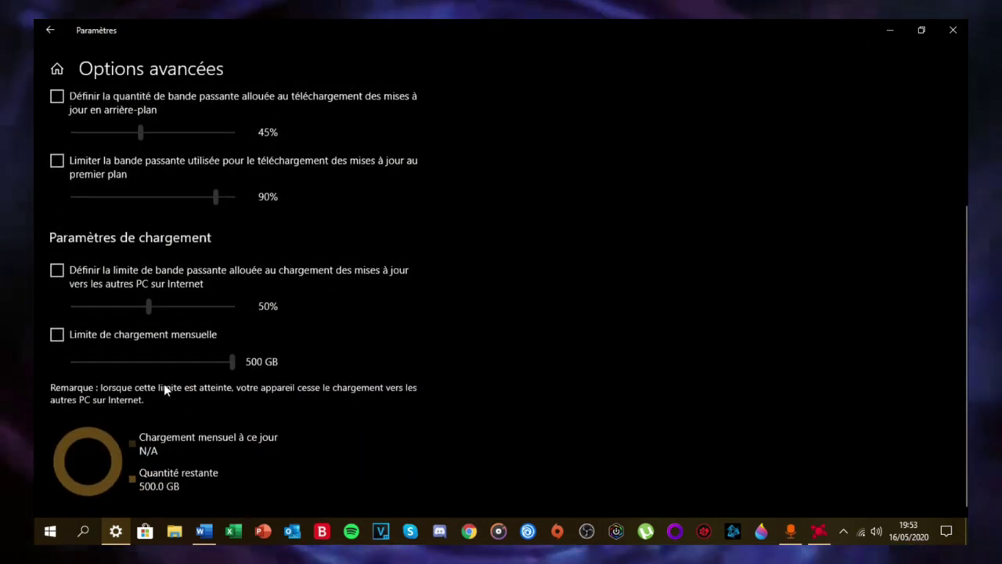
scroll(109, 227, "up", 3)
scroll(110, 226, "down", 3)
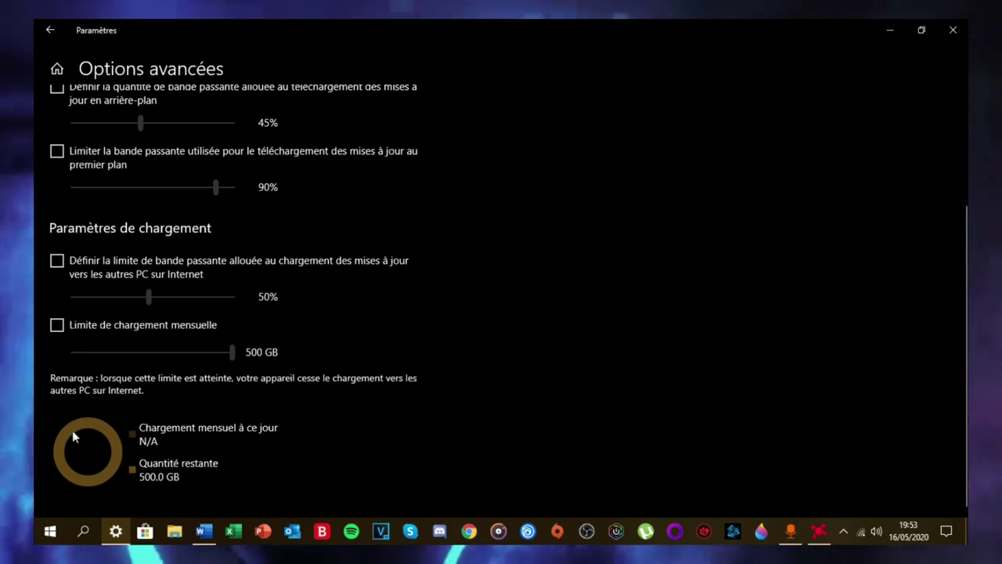
scroll(54, 202, "up", 3)
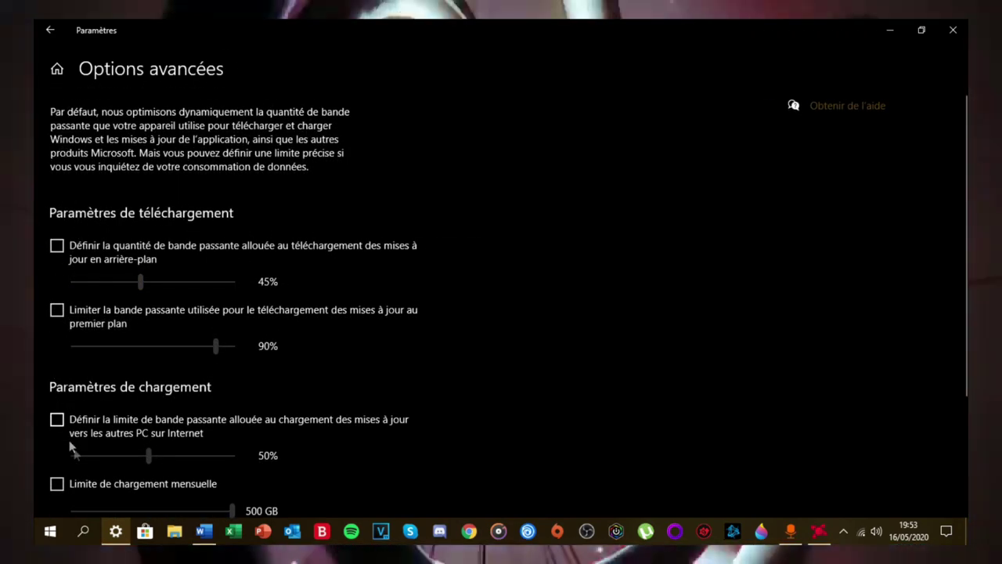
scroll(75, 462, "down", 3)
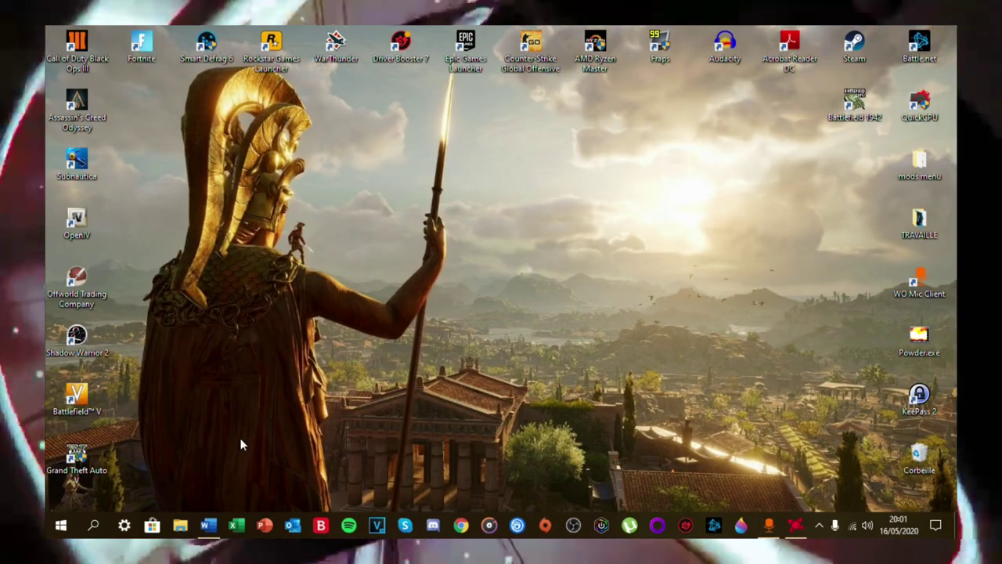
Step: Open Device Manager via Control Panel, expand network adapters and right-click the NETGEAR WNA3100M
left_click(93, 525)
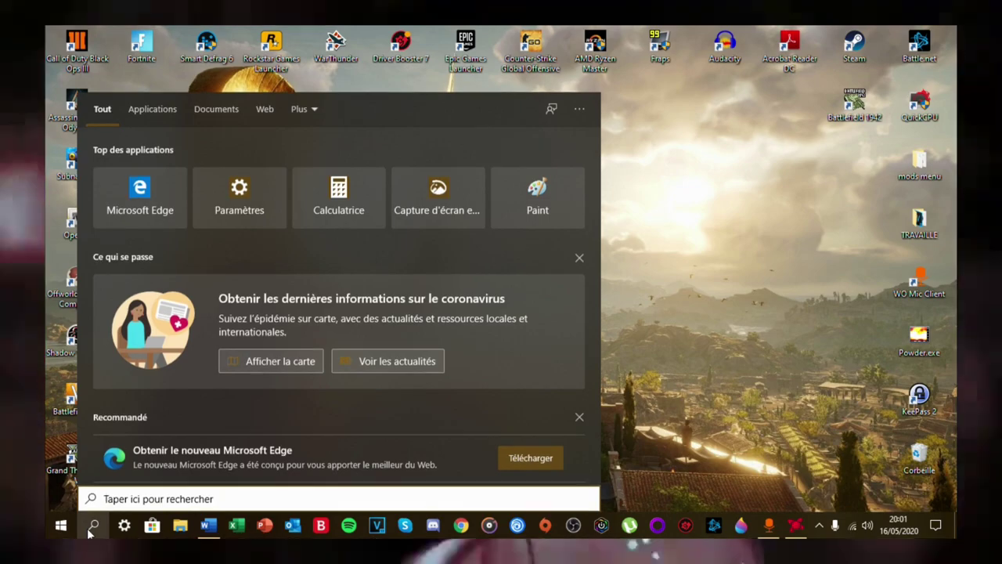
type("panneau")
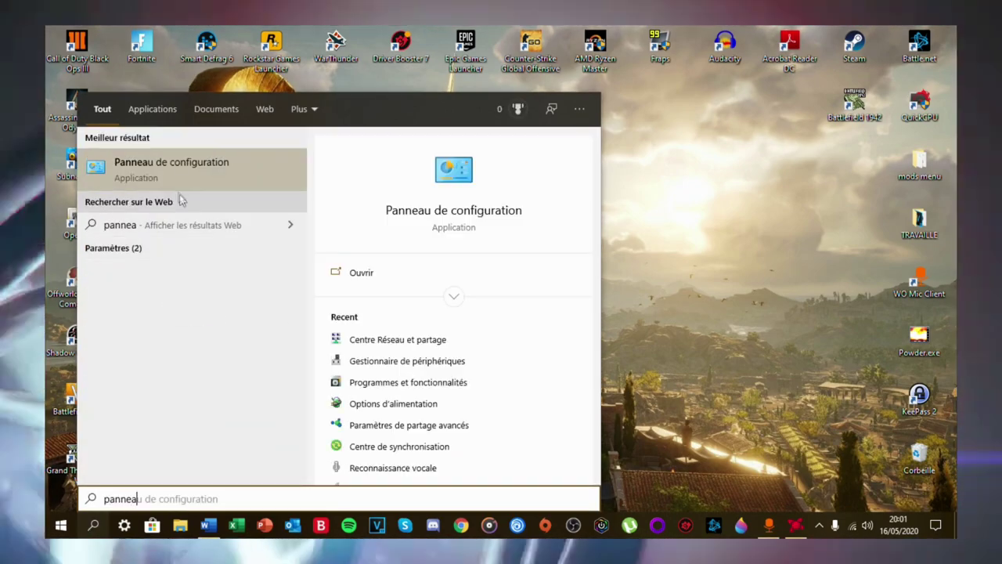
left_click(157, 169)
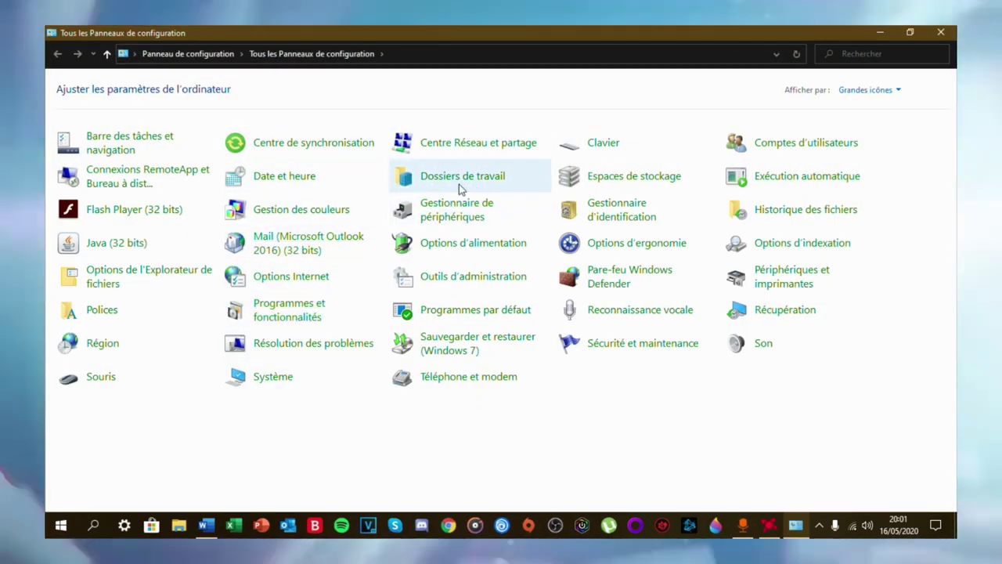
left_click(432, 219)
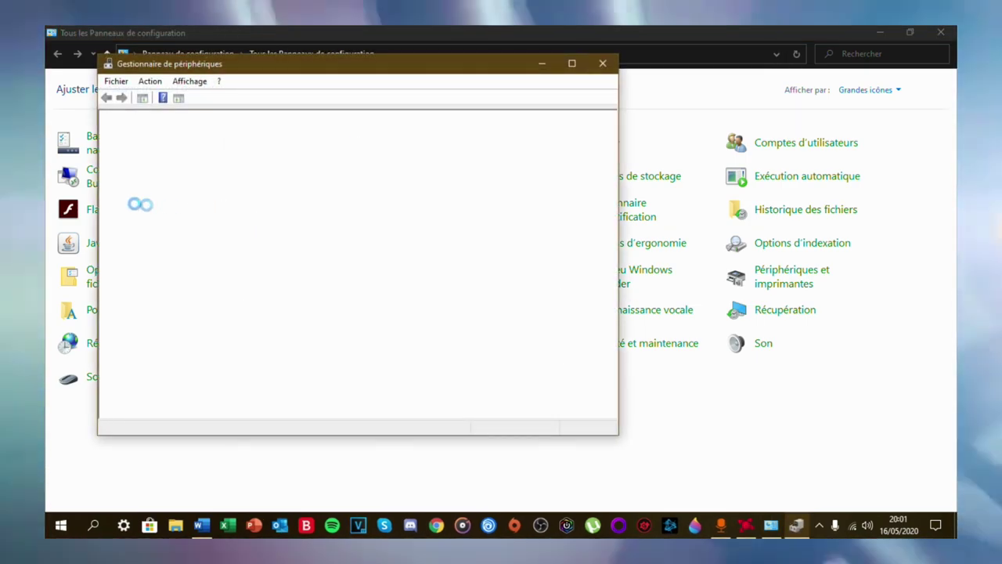
double_click(164, 176)
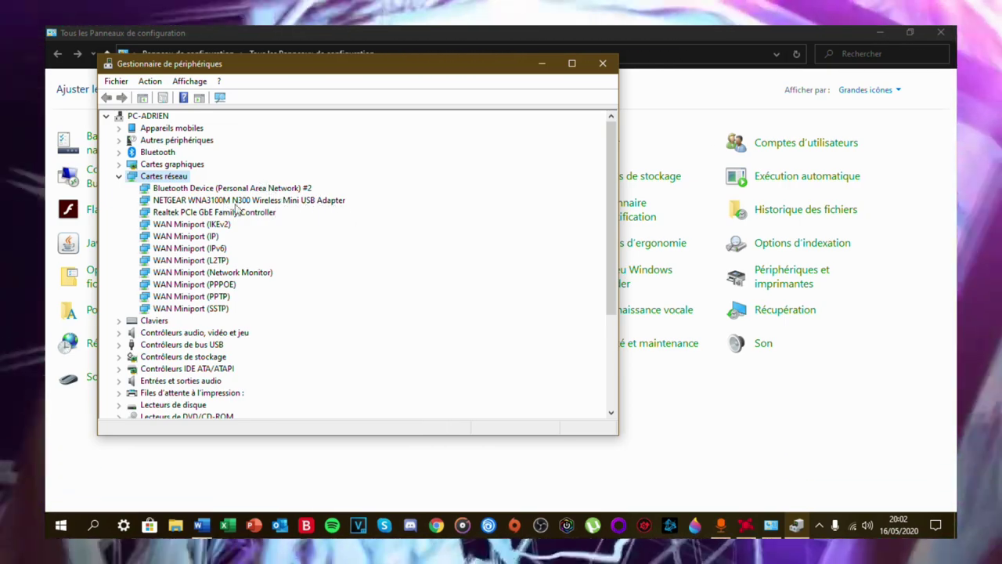
left_click(208, 201)
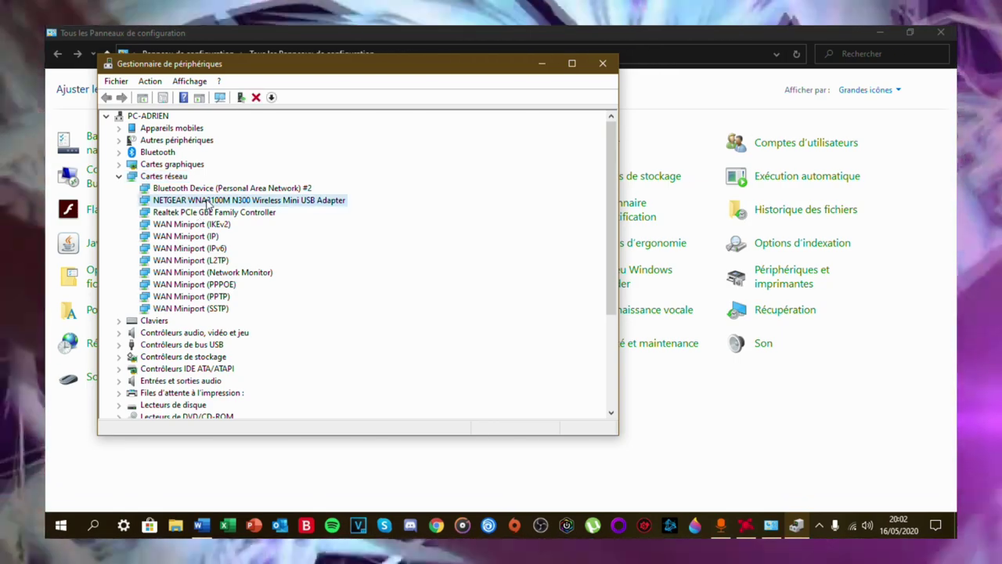
right_click(208, 202)
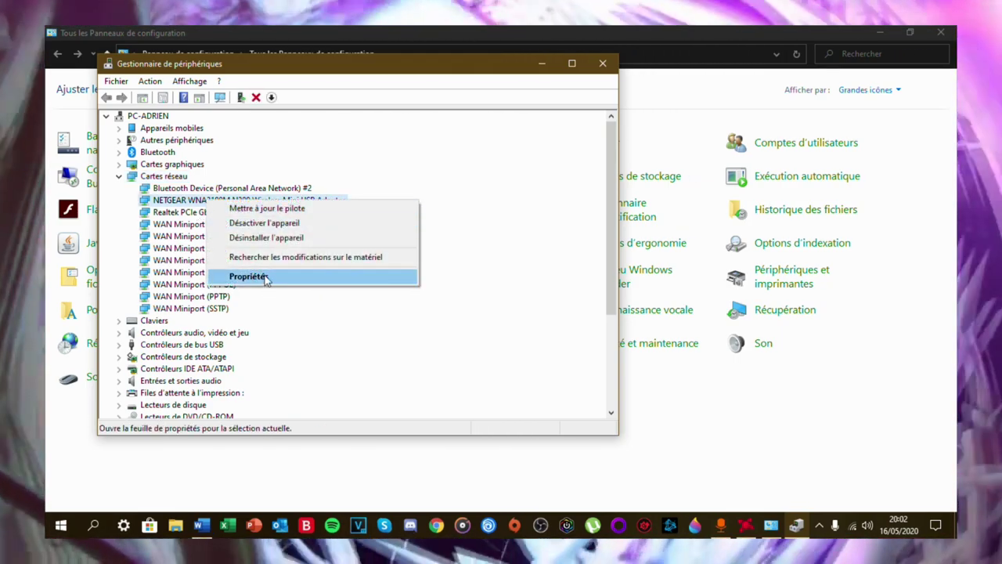
Step: In the NETGEAR adapter's Advanced properties, set Bandwidth to 20_40MHz
left_click(266, 278)
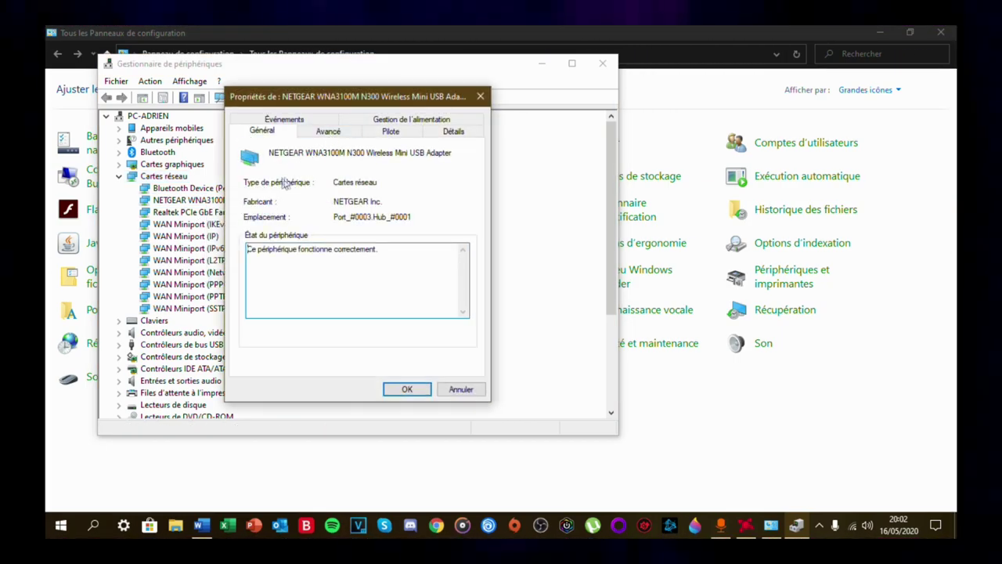
left_click(340, 137)
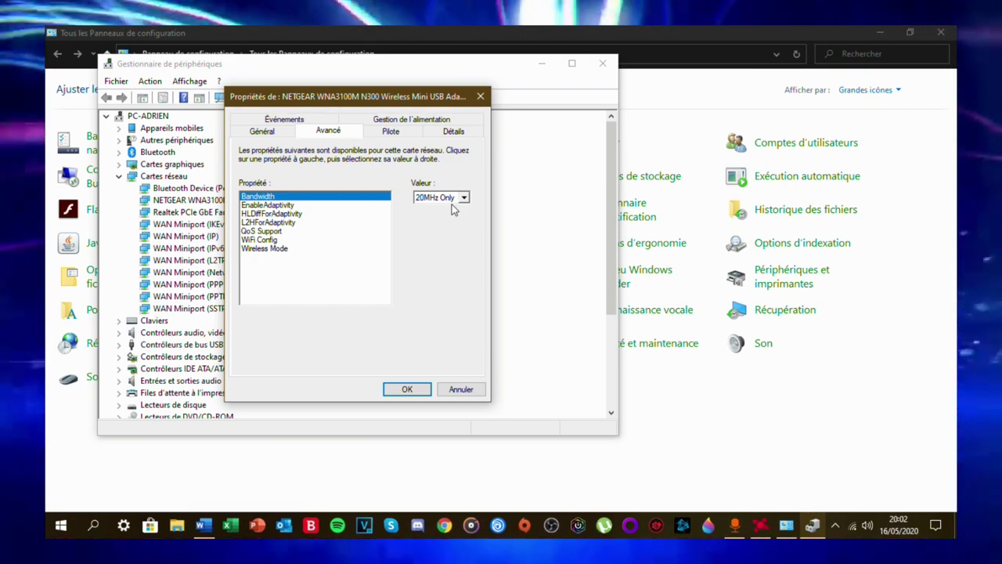
left_click(452, 199)
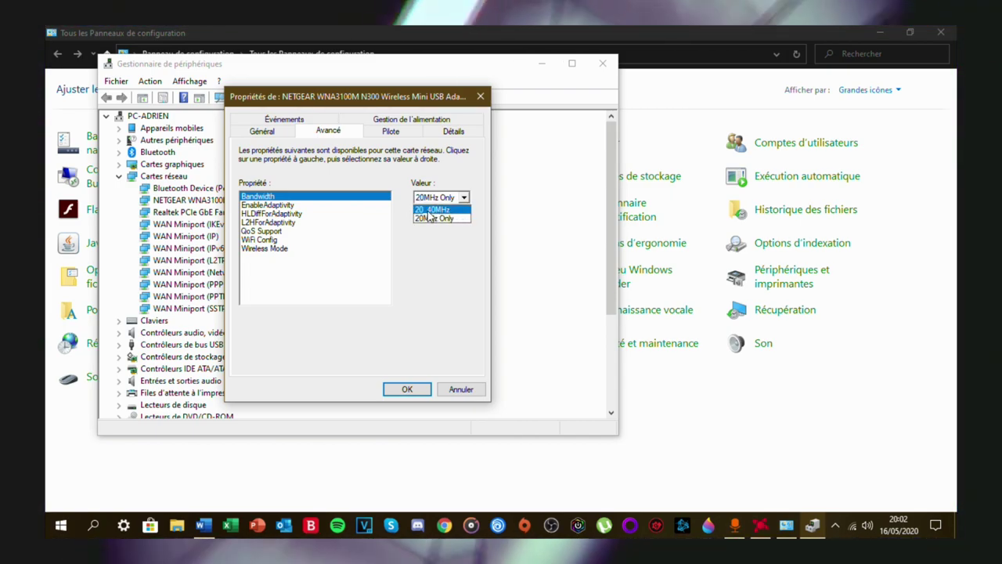
left_click(444, 218)
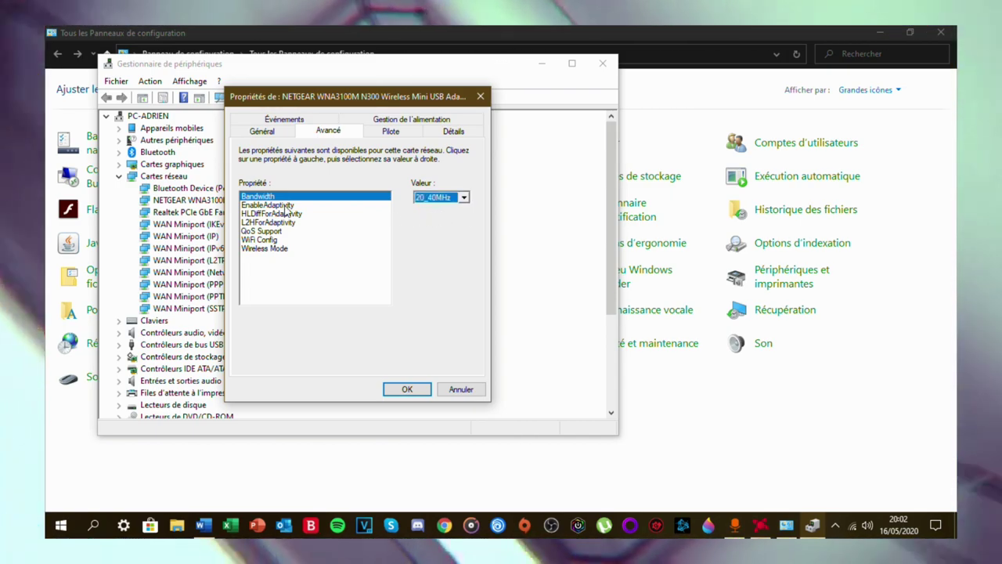
Step: Review the adaptivity settings, keep Support QoS, and set WiFi Config to Performance
left_click(290, 205)
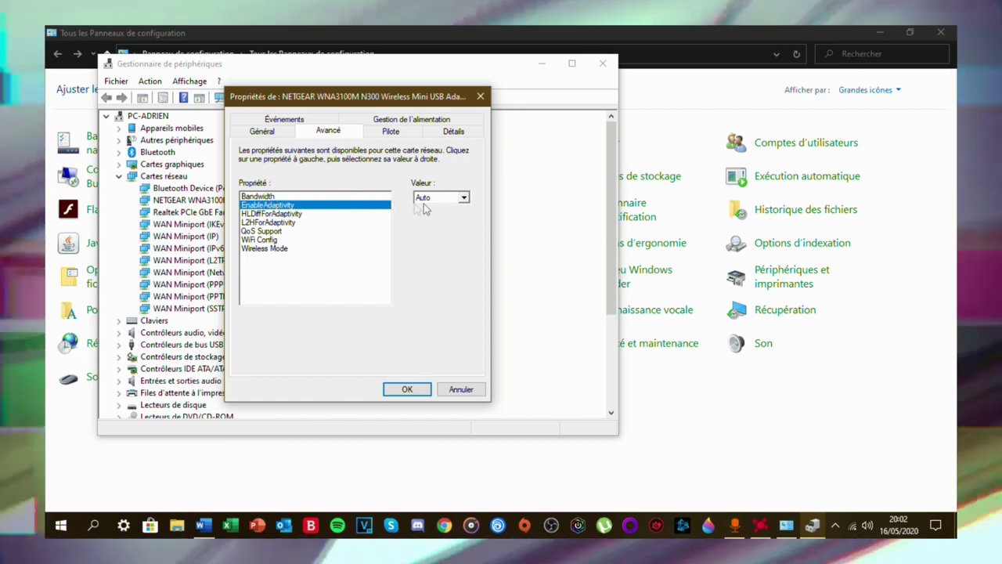
left_click(258, 215)
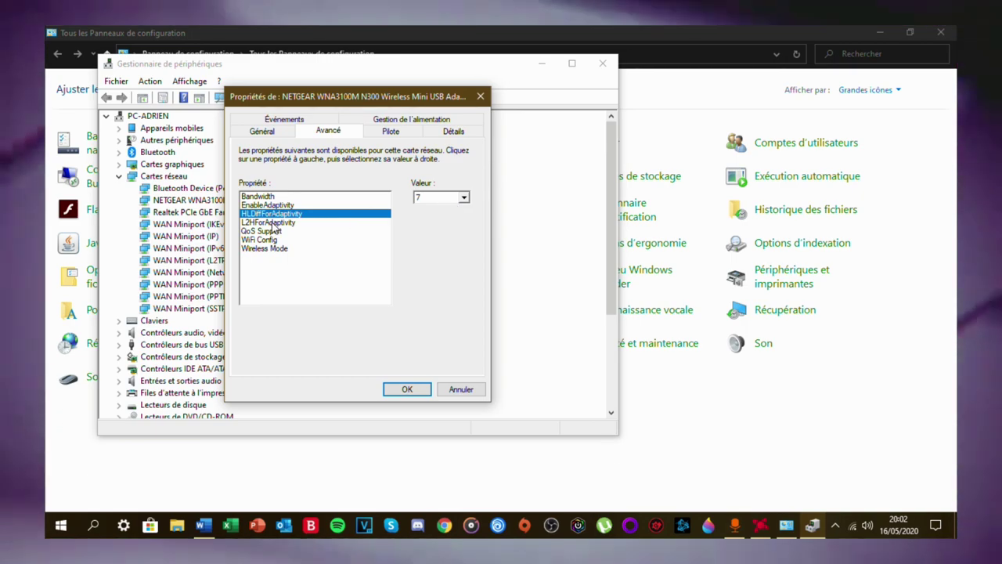
left_click(273, 223)
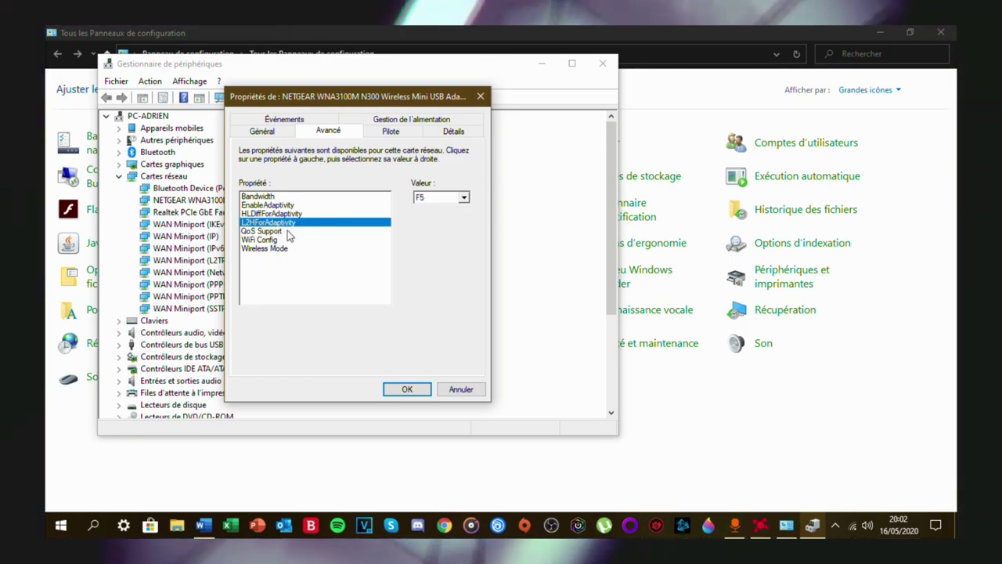
left_click(265, 231)
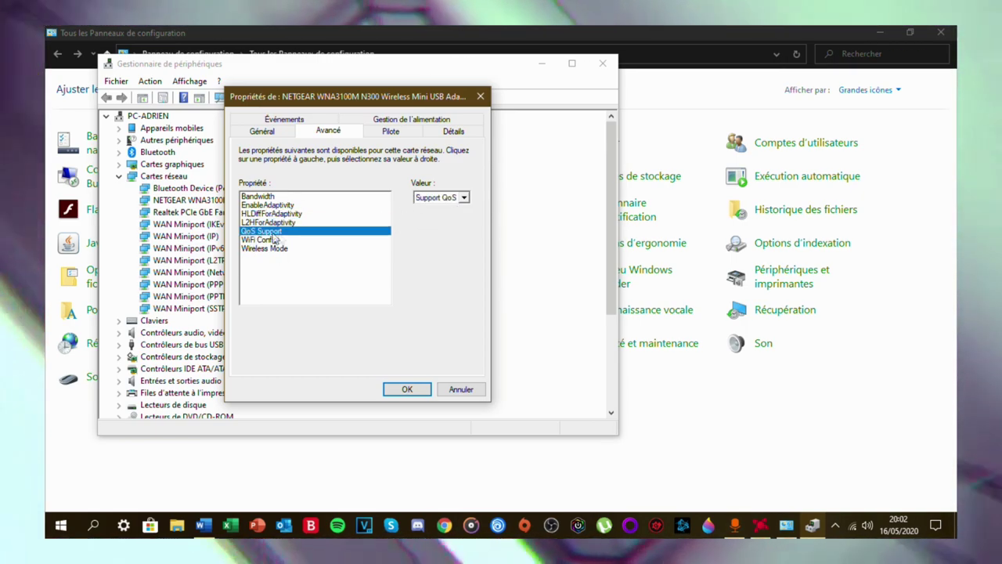
left_click(436, 200)
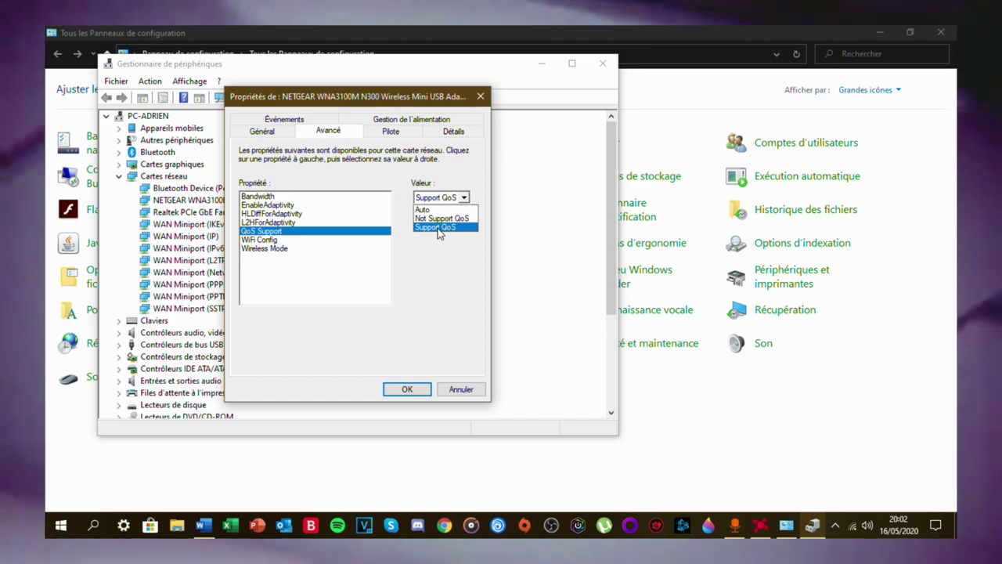
left_click(439, 227)
left_click(291, 240)
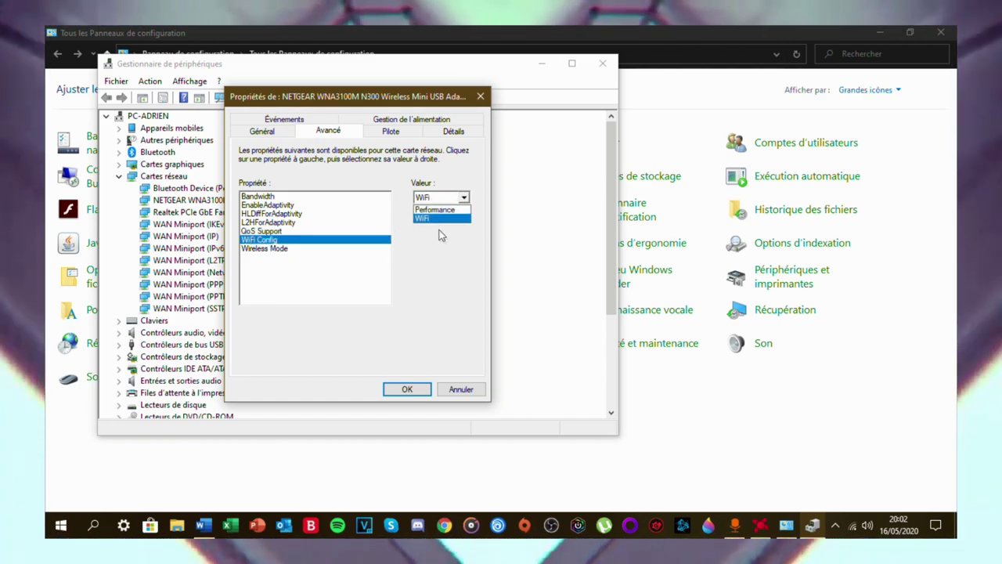
left_click(439, 210)
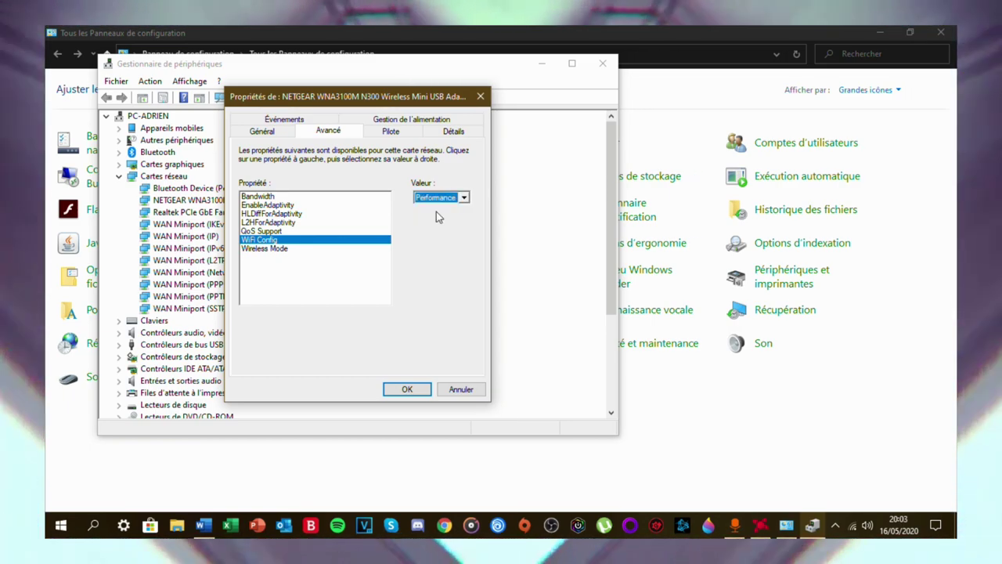
Step: Set Wireless Mode to IEEE 802.11b/g/n
left_click(283, 249)
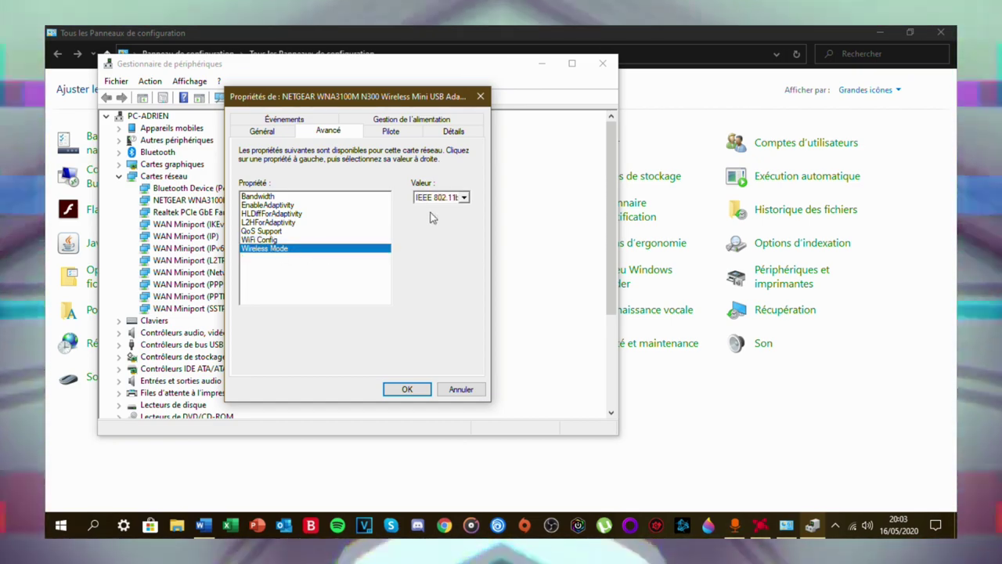
left_click(443, 199)
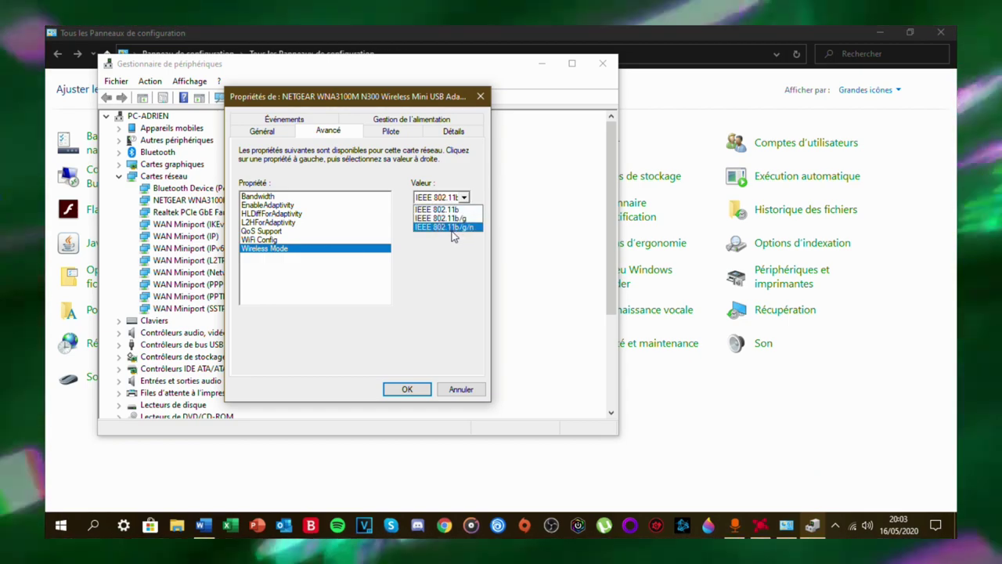
left_click(453, 228)
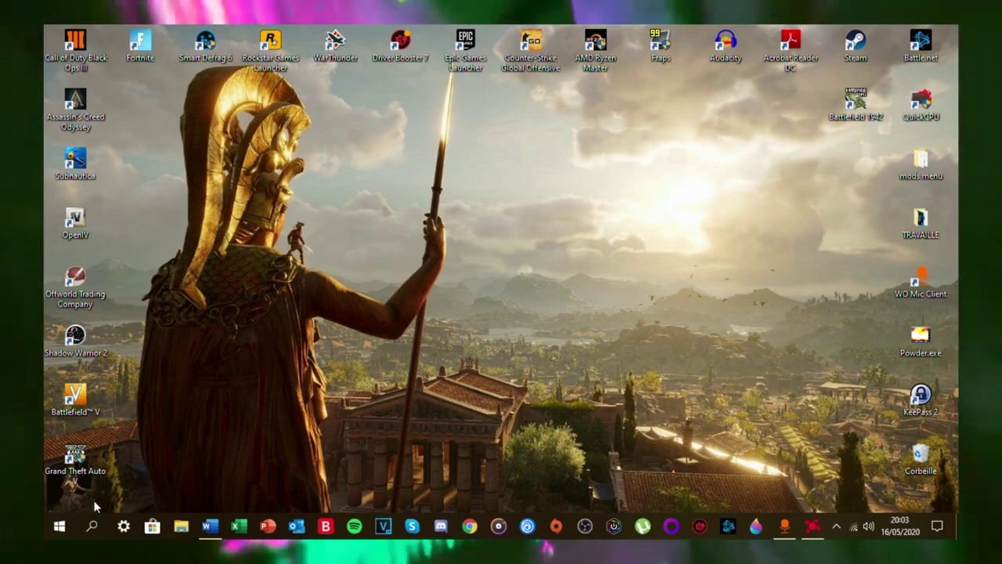
Step: Search for cmd and run Command Prompt as administrator, accepting the UAC prompt
left_click(91, 526)
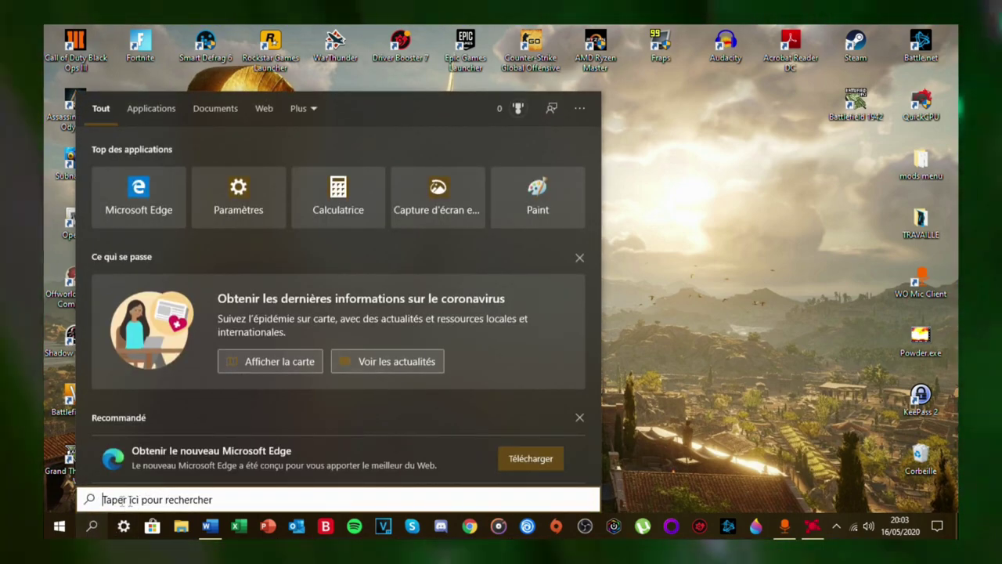
type("cmd")
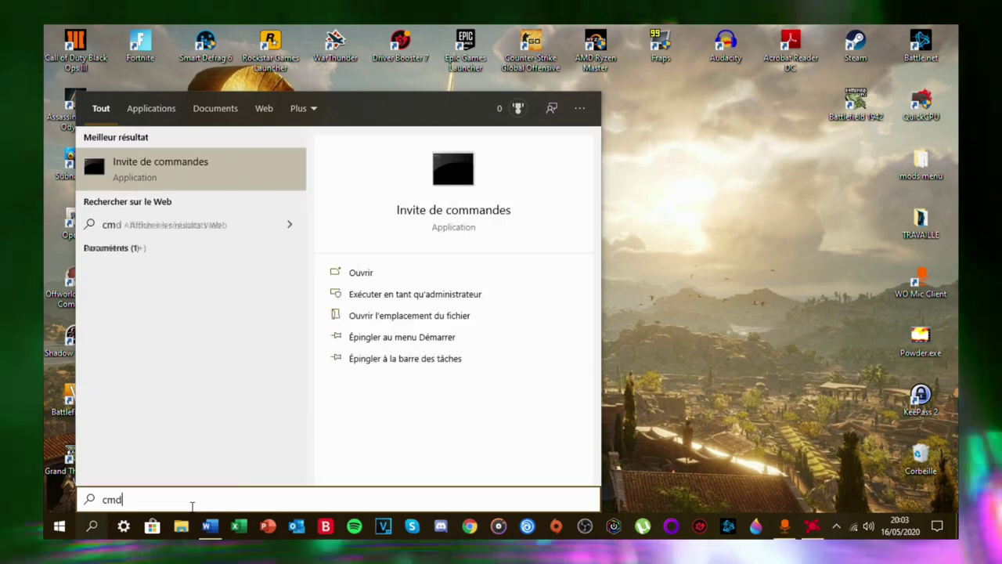
right_click(205, 171)
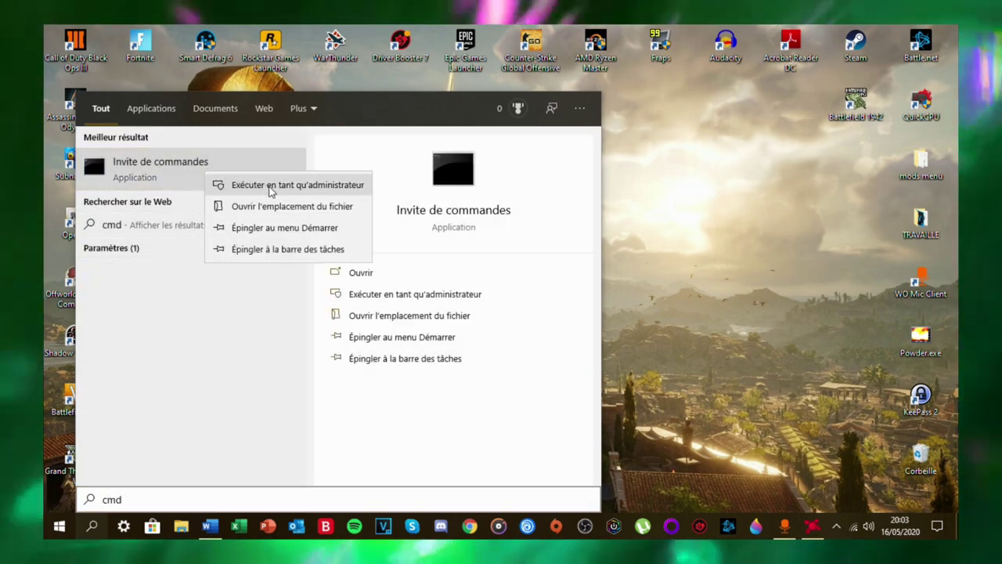
left_click(223, 184)
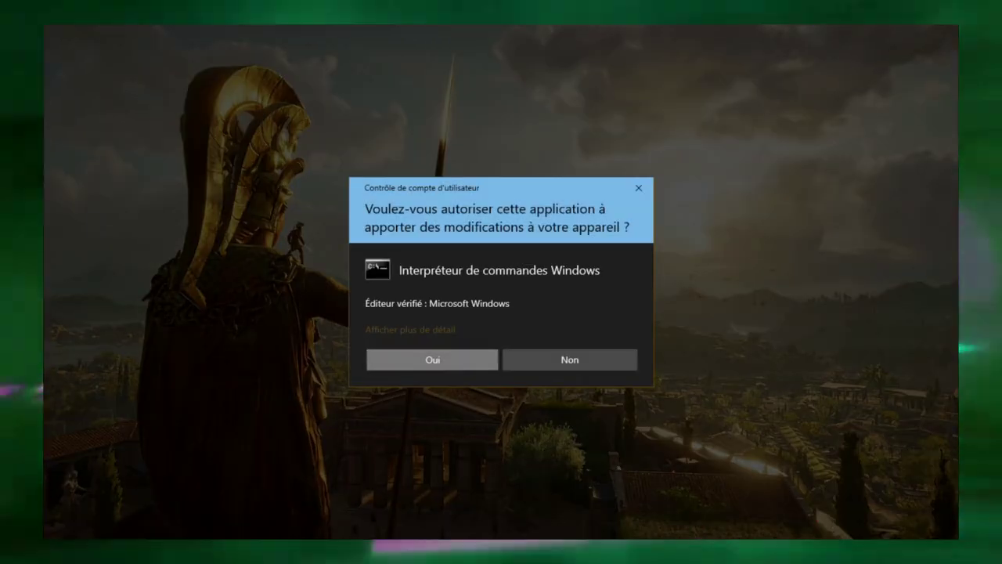
left_click(376, 354)
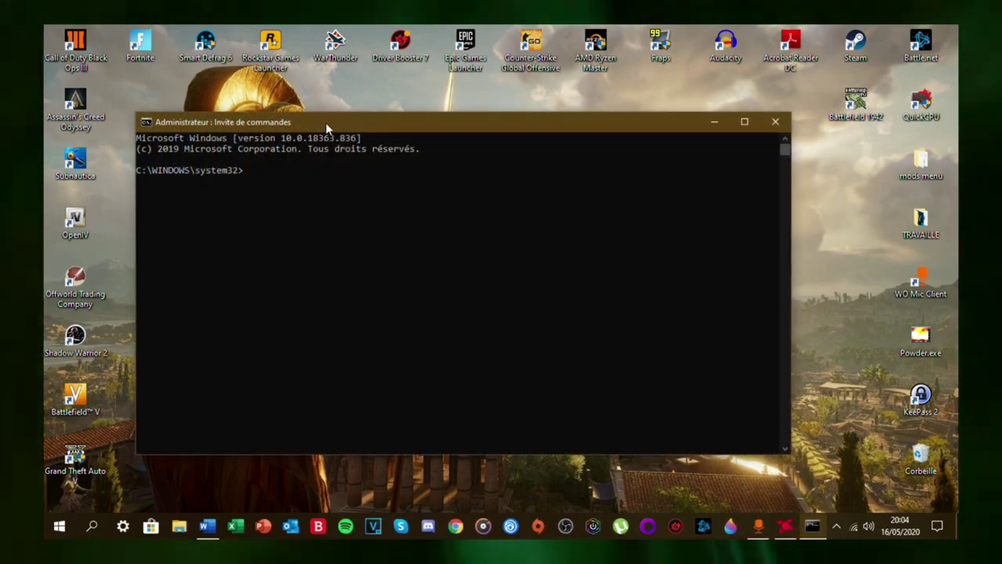
Step: In the Word notes, select the netsh interface tcp show global command
mouse_move(324, 123)
left_mouse_down()
mouse_move(415, 99)
mouse_move(386, 87)
left_mouse_up()
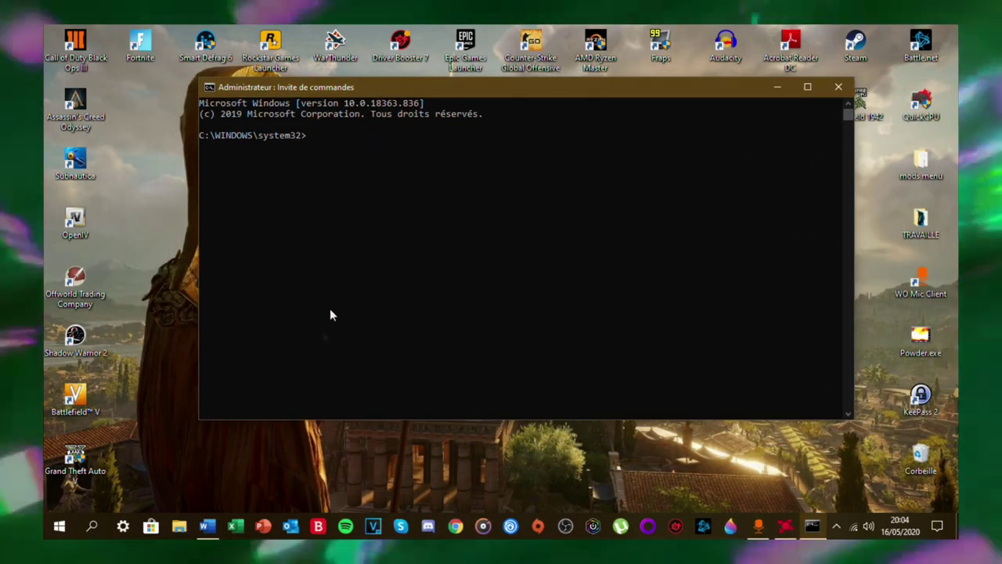
left_click(208, 525)
left_click_drag(346, 225, 498, 227)
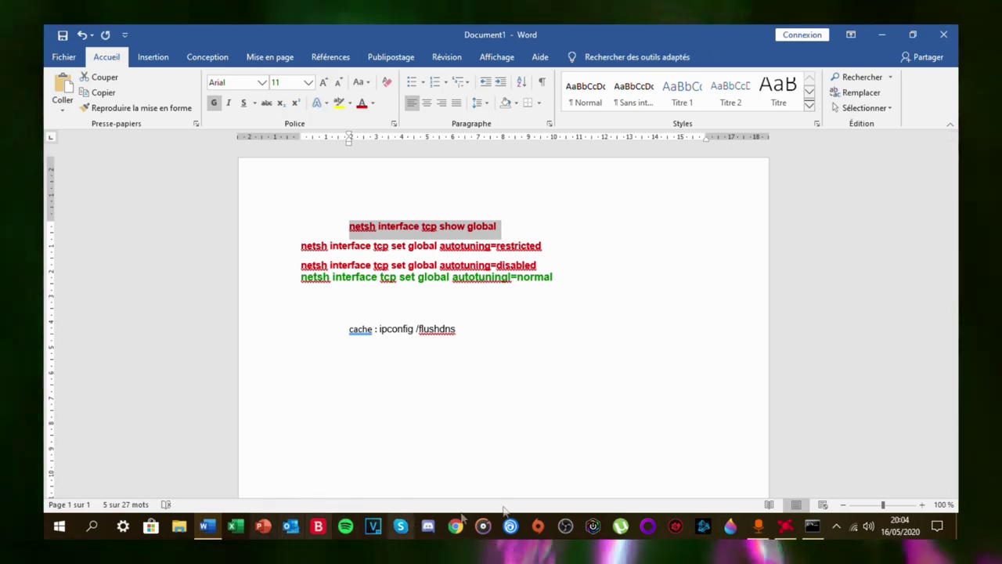
Step: List the global TCP settings with 'netsh interface tcp show global'
left_click(817, 530)
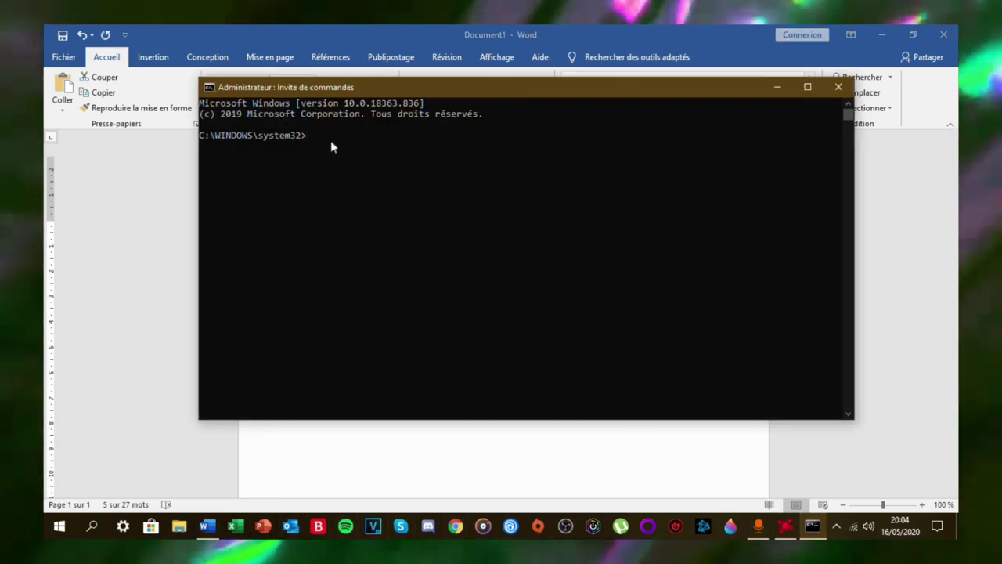
type("netsh interface tcp show global")
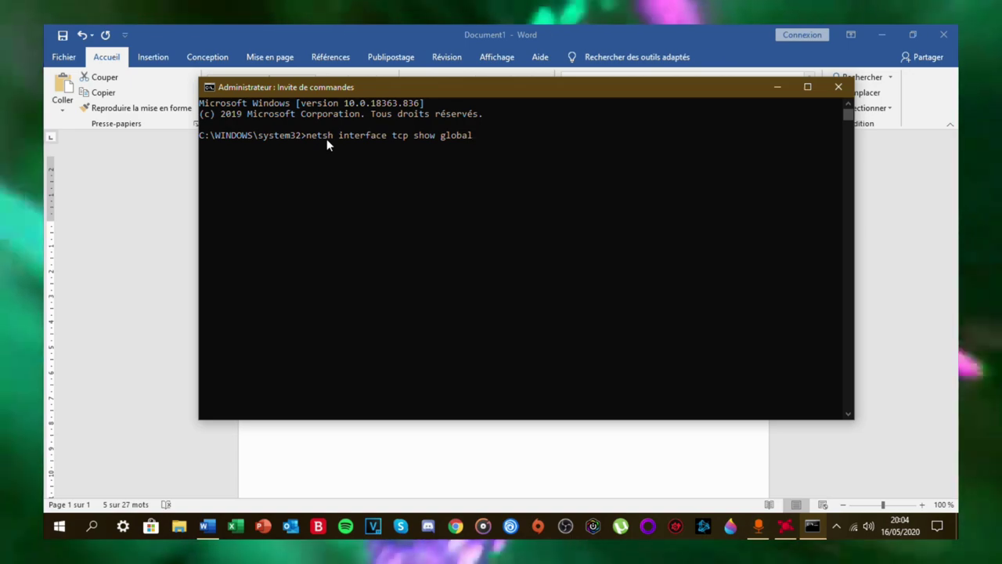
key("Return")
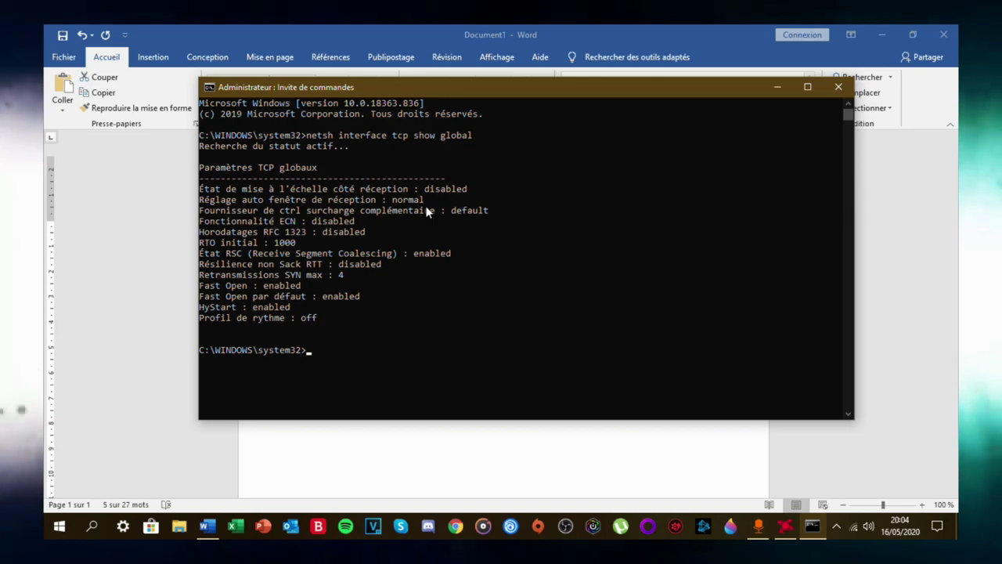
Step: Run 'netsh interface tcp set global autotuning=disabled' from the notes, then close the admin prompt
left_click(779, 87)
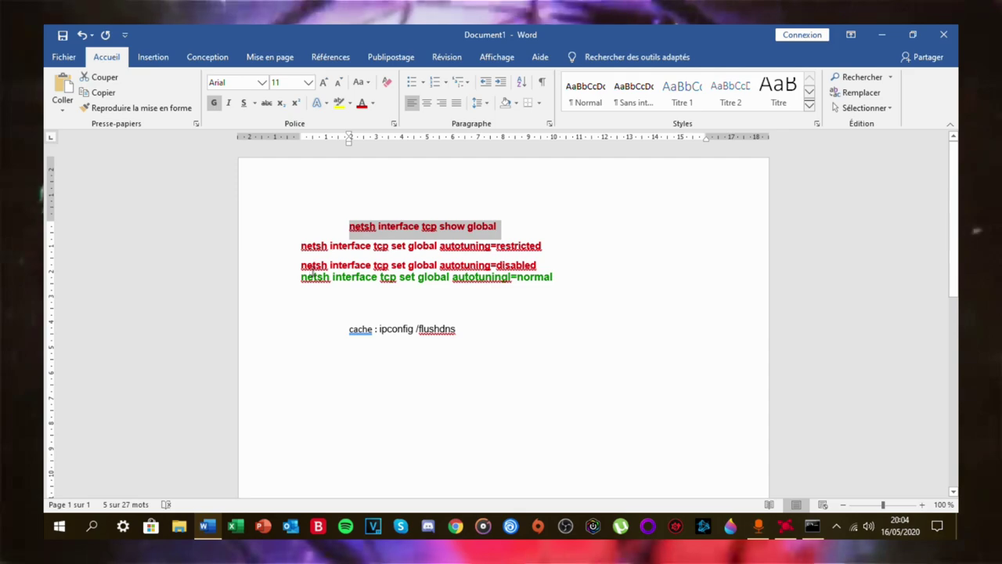
left_click(300, 266)
left_click_drag(396, 274, 564, 267)
key("ctrl+c")
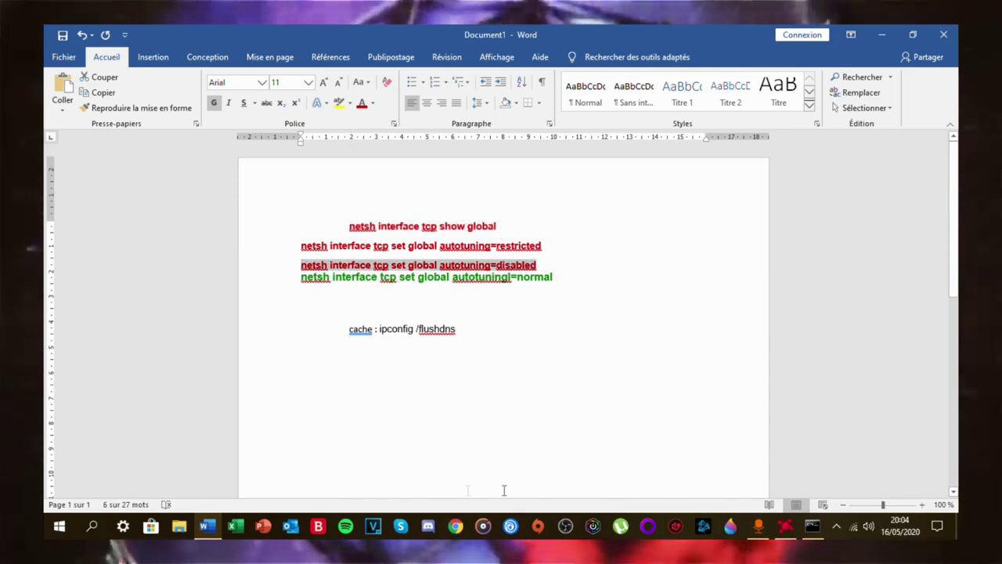
left_click(810, 527)
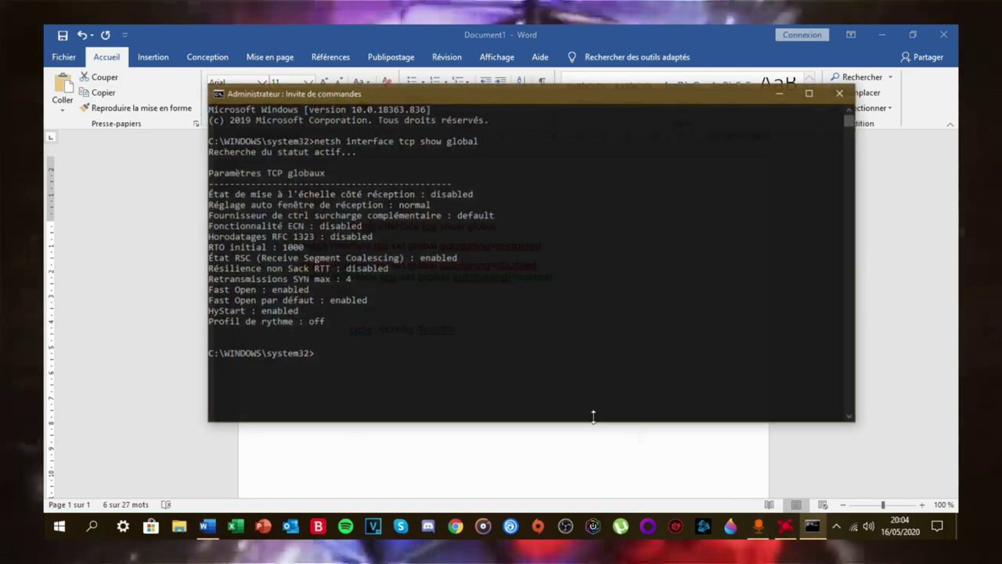
key("ctrl+v")
key("Return")
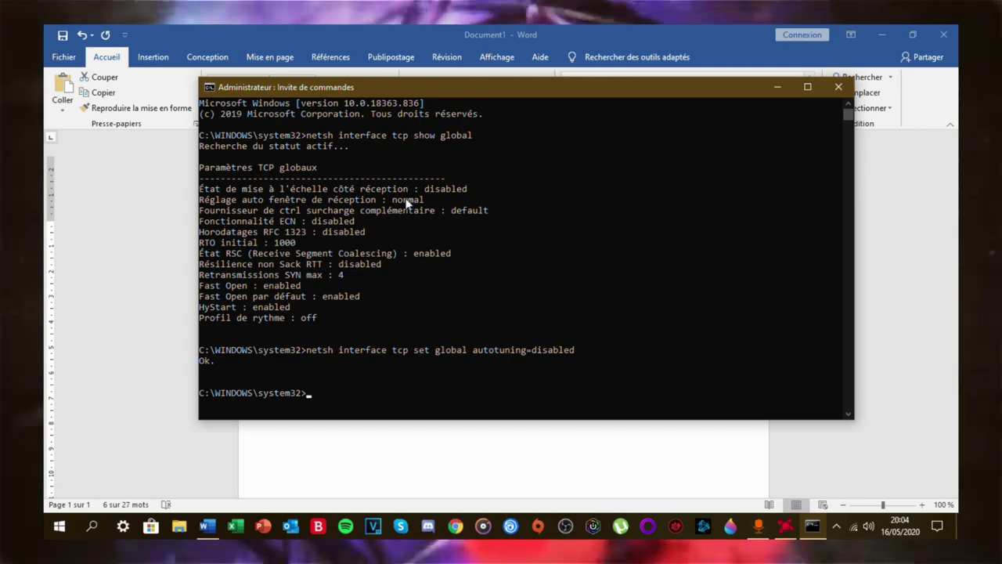
left_click(838, 85)
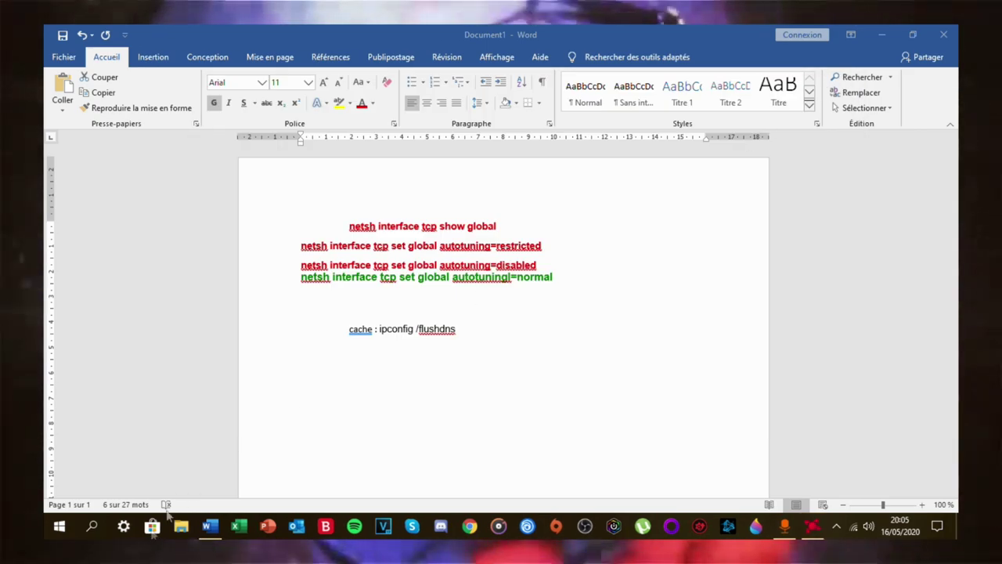
Step: In a new cmd window, run 'netsh interface tcp show global' copied from the notes
left_click(101, 526)
type("cmd")
key("Return")
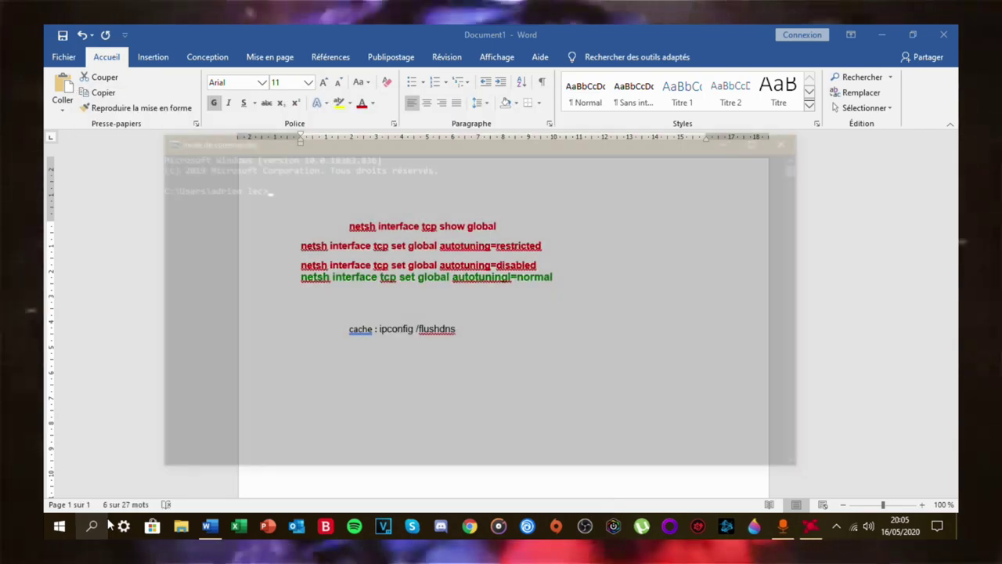
left_click(423, 110)
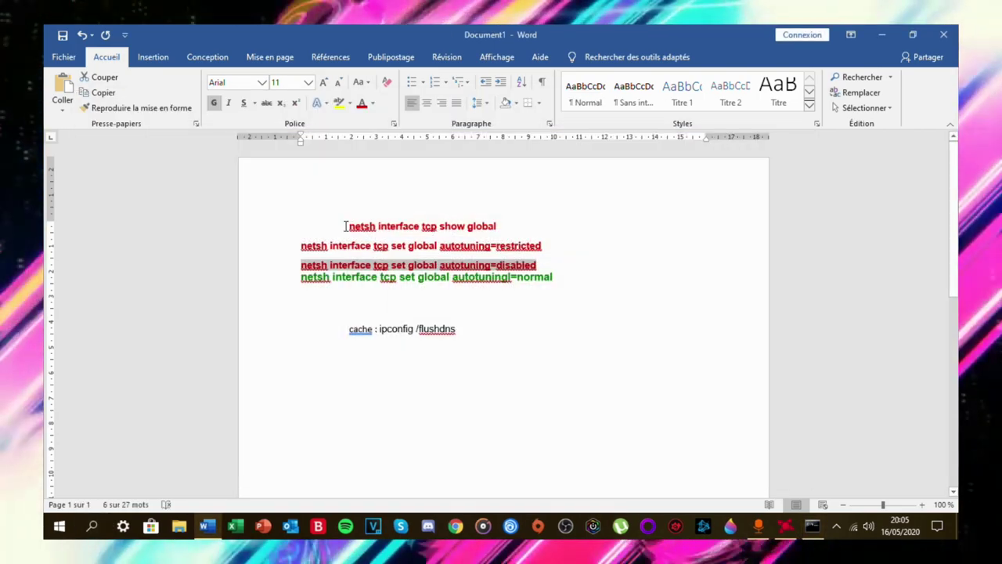
left_click_drag(349, 225, 498, 226)
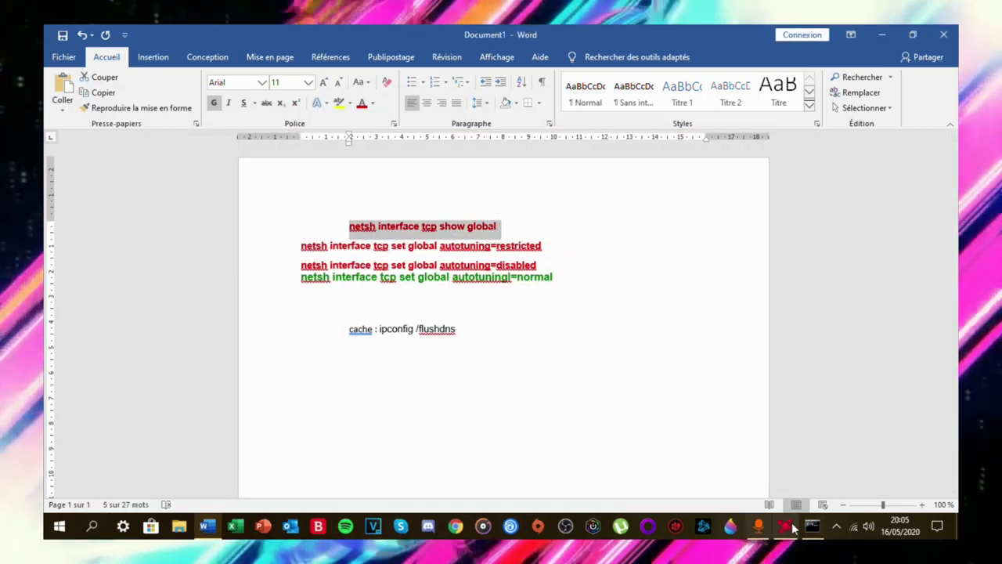
key("alt+Tab")
type("netsh interface tcp show global")
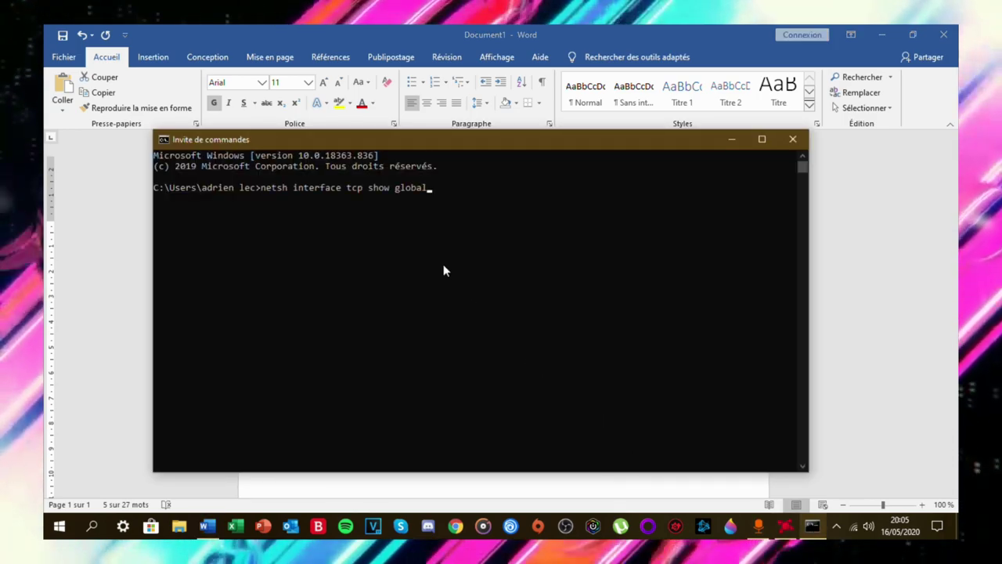
key("Return")
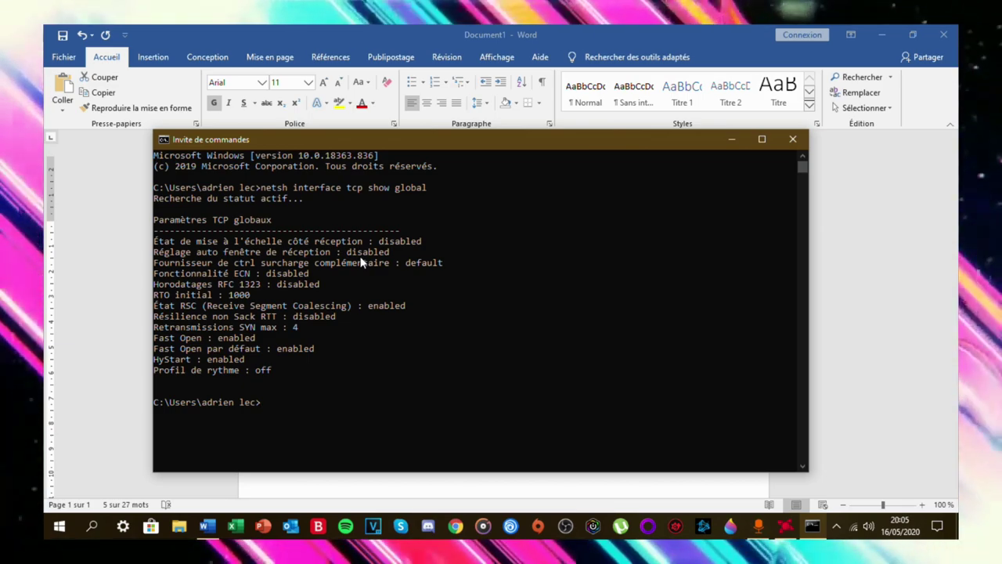
Step: Check that the output shows receive-window auto-tuning as disabled
left_click(728, 140)
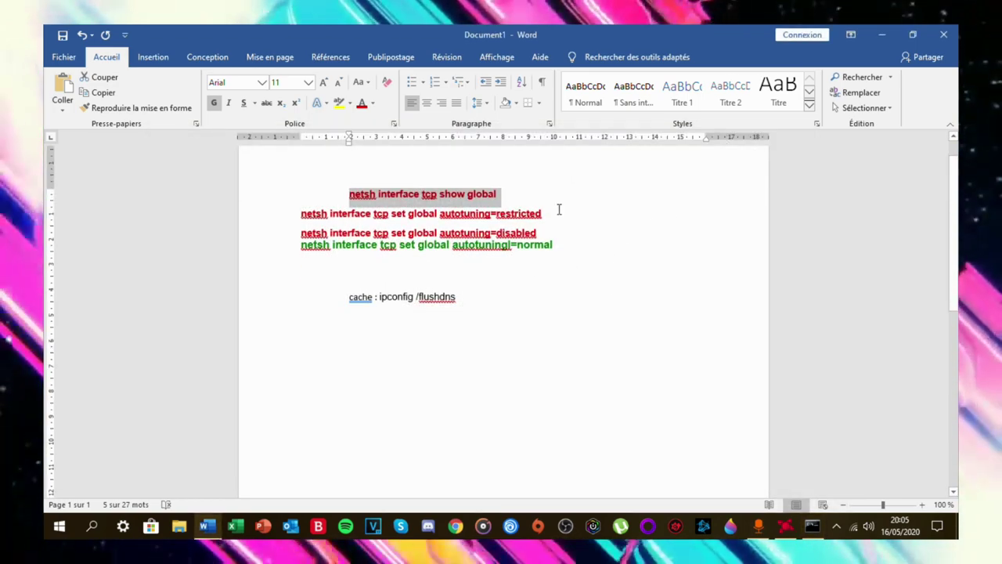
key("alt+Tab")
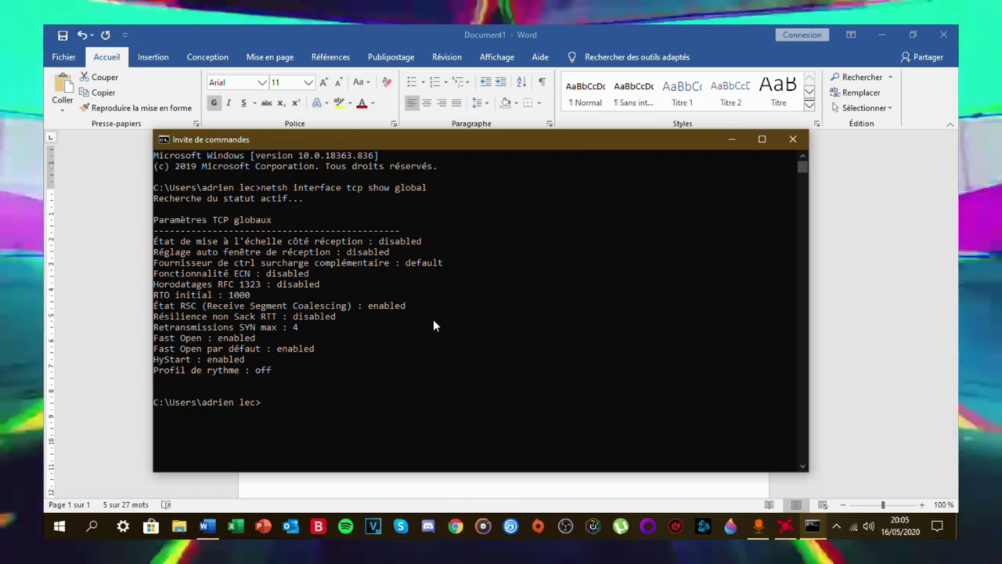
mouse_move(533, 144)
left_mouse_down()
mouse_move(586, 164)
mouse_move(515, 138)
left_mouse_up()
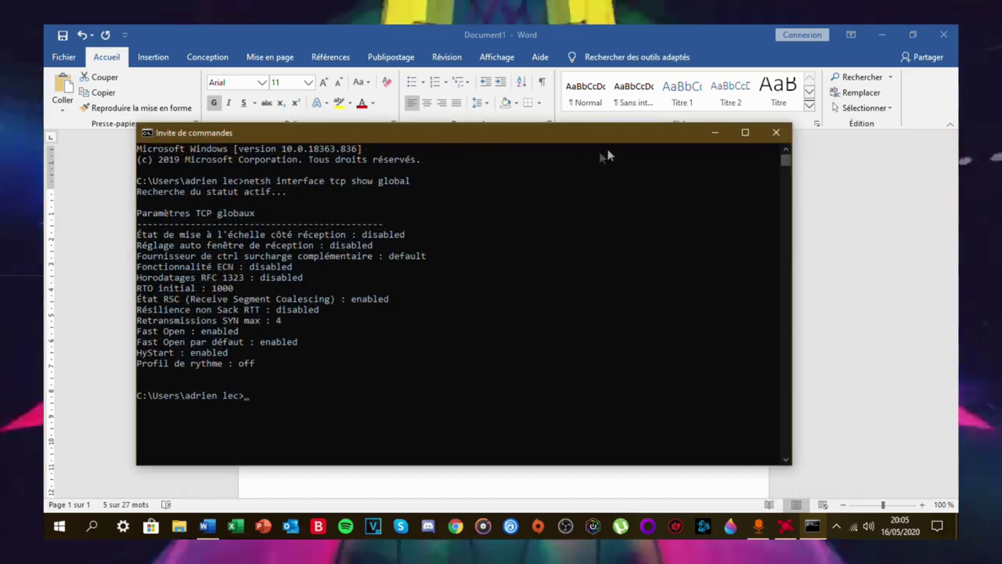
mouse_move(600, 137)
left_mouse_down()
mouse_move(701, 137)
mouse_move(676, 137)
left_mouse_up()
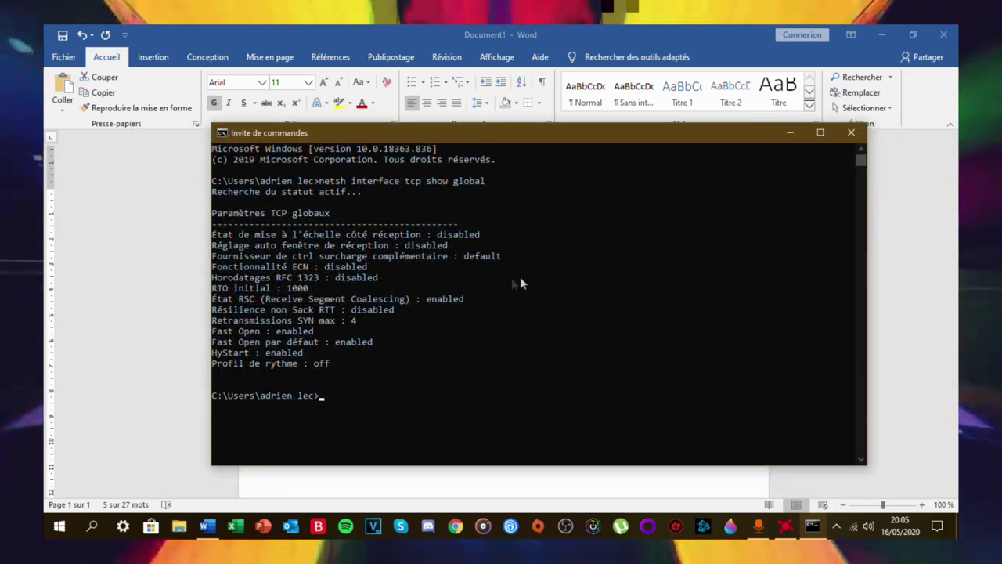
mouse_move(591, 152)
left_mouse_down()
mouse_move(530, 162)
mouse_move(583, 160)
mouse_move(599, 179)
mouse_move(603, 160)
mouse_move(546, 164)
mouse_move(515, 145)
mouse_move(501, 152)
left_mouse_up()
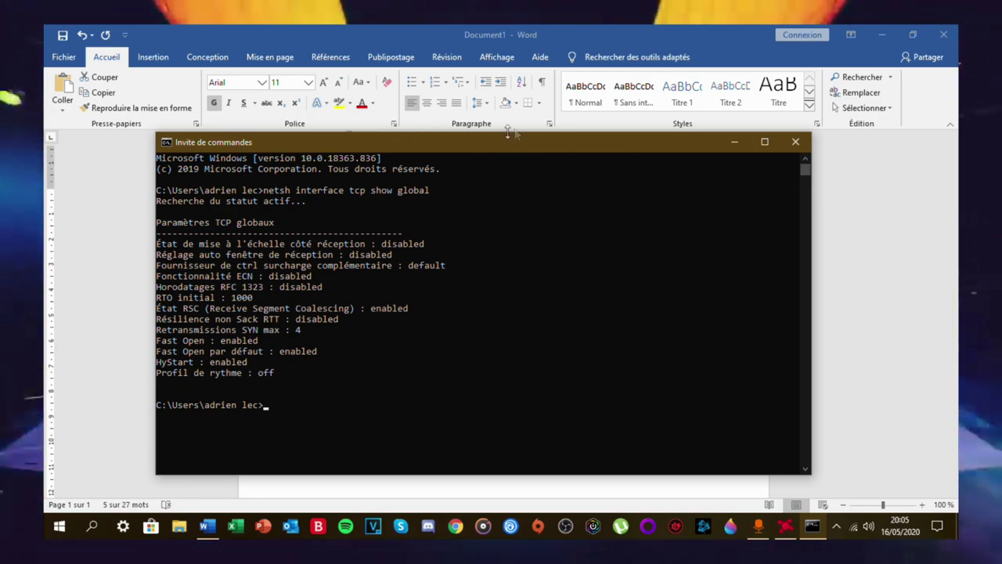
left_click(826, 454)
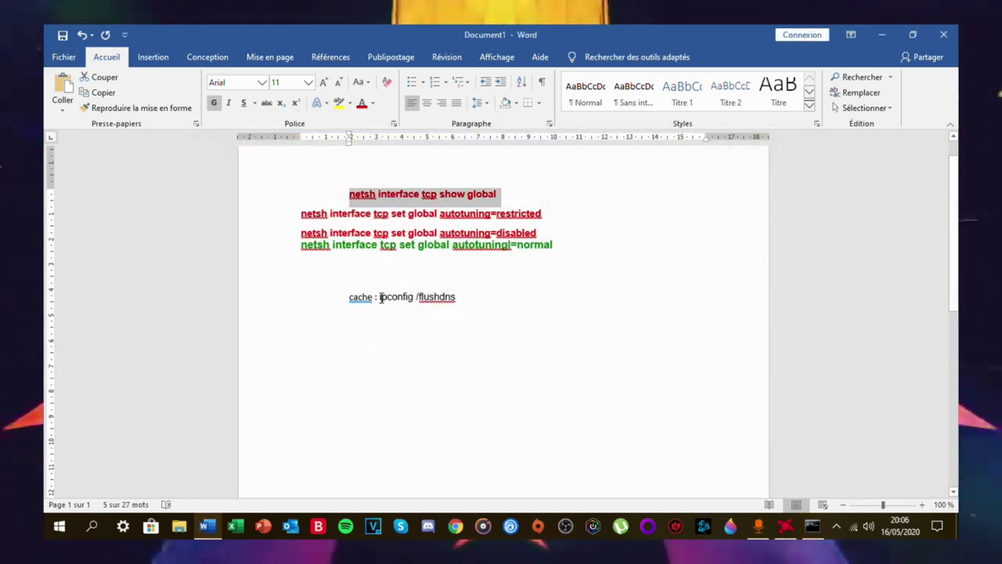
Step: Paste 'ipconfig /flushdns' from the notes into Command Prompt and run it
left_click_drag(380, 297, 457, 297)
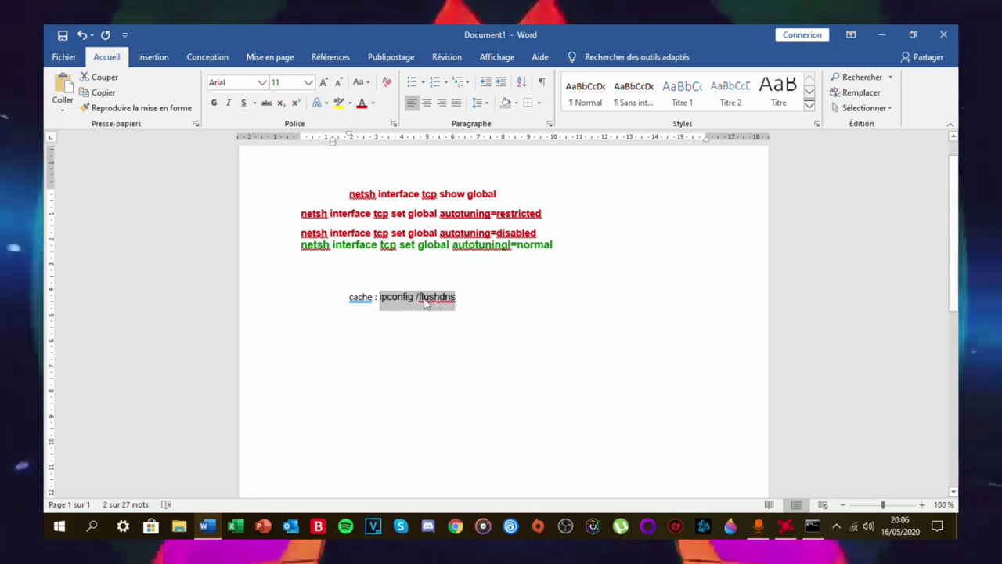
left_click(812, 527)
right_click(387, 384)
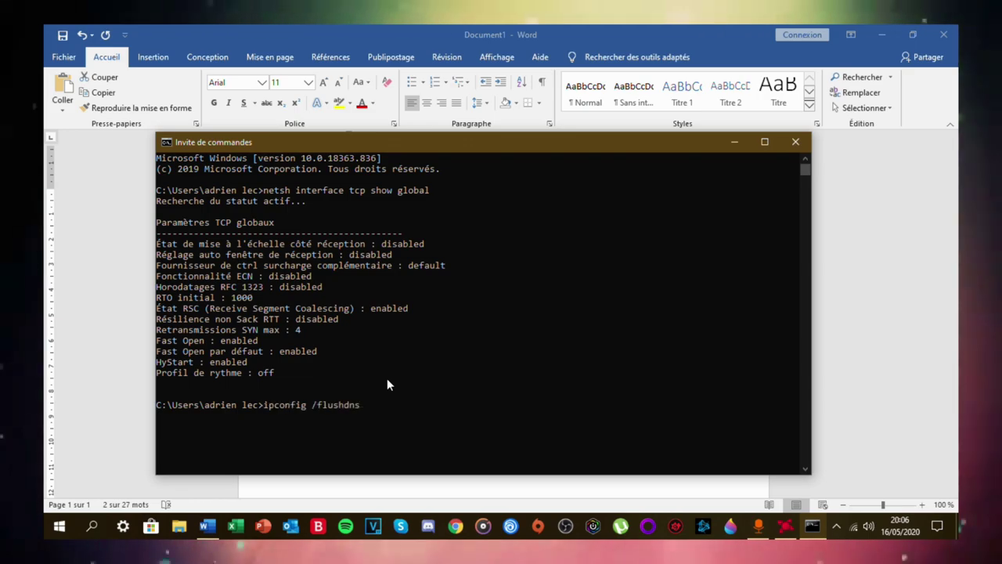
key("Return")
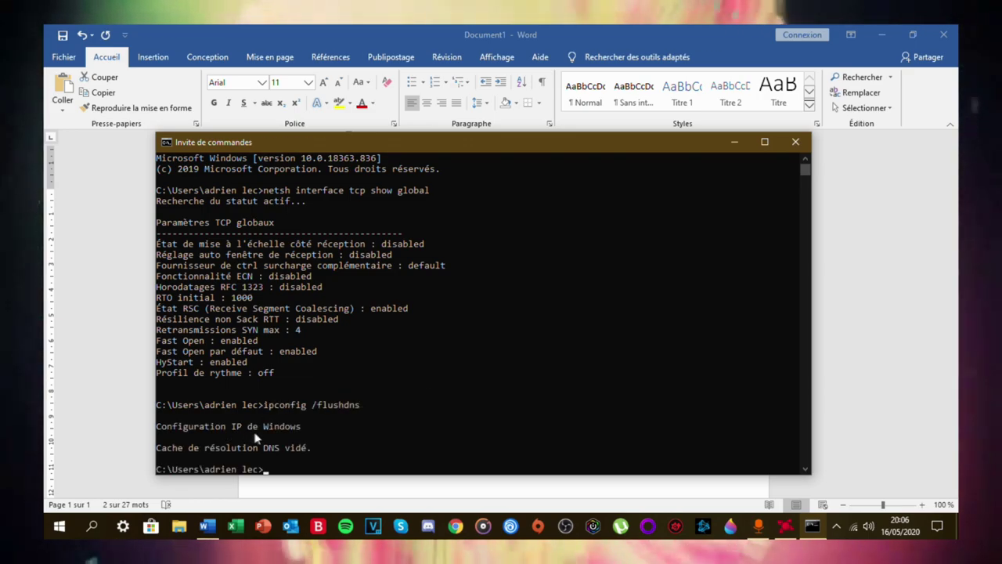
scroll(255, 438, "down", 1)
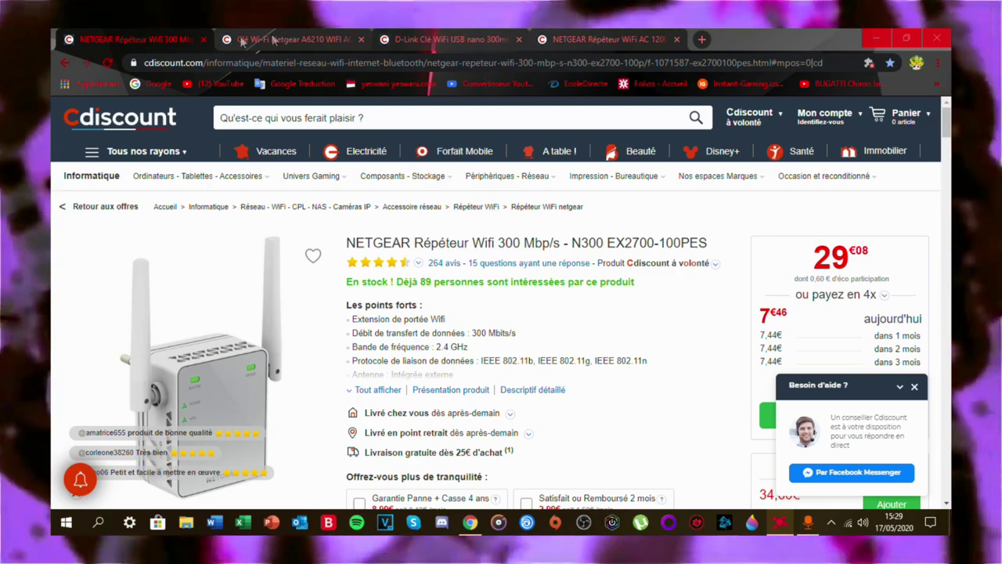
Step: Glance at the Netgear A6210 tab, then scroll over the NETGEAR N300 repeater page
left_click(327, 34)
left_click(133, 39)
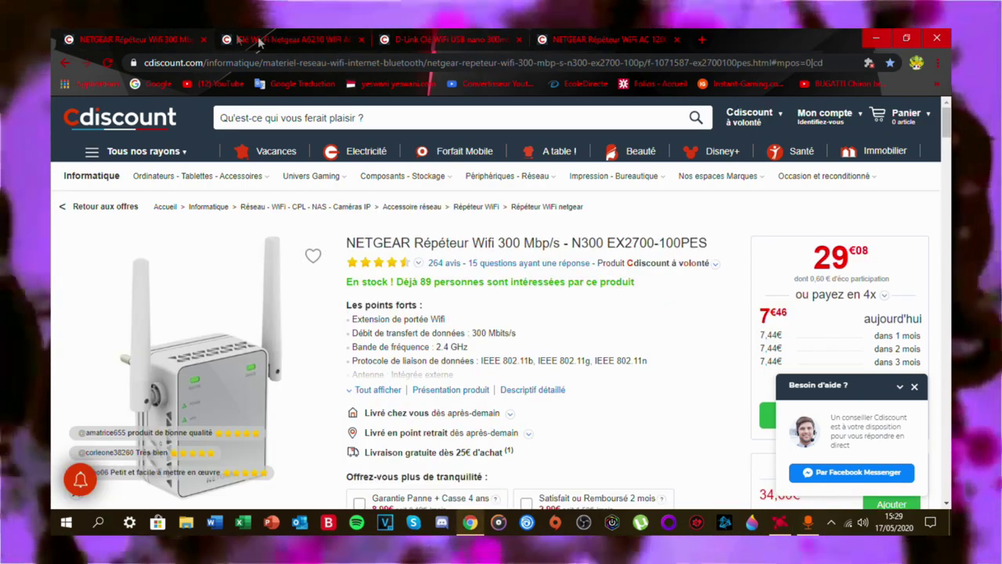
scroll(516, 370, "down", 1)
scroll(571, 350, "up", 1)
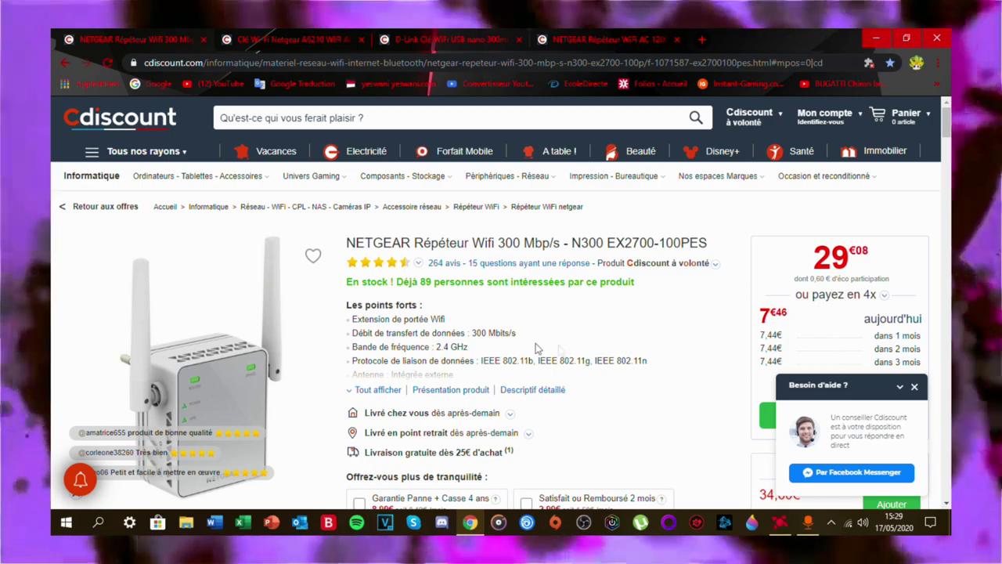
scroll(536, 347, "down", 3)
scroll(534, 346, "up", 3)
scroll(532, 347, "down", 3)
scroll(530, 347, "up", 3)
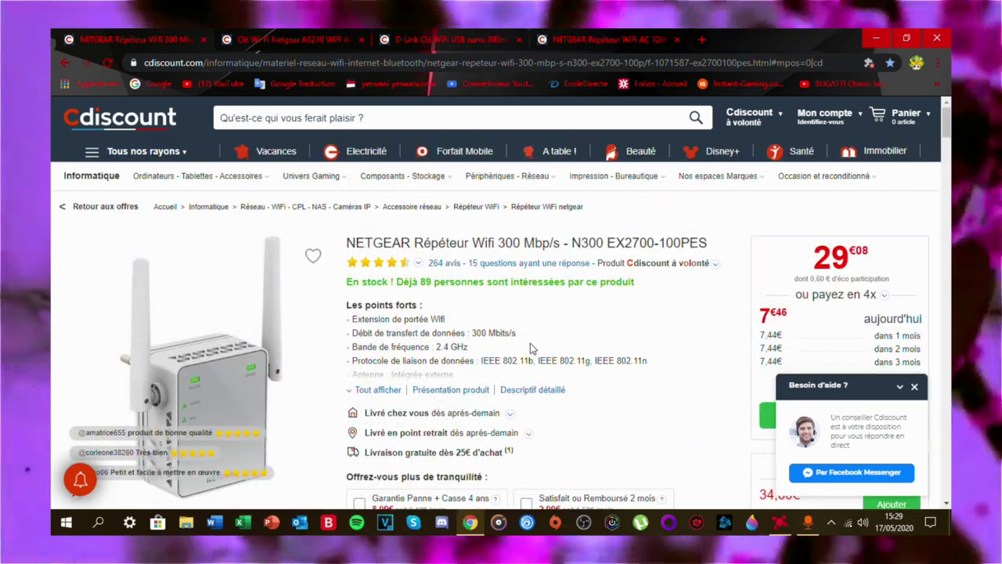
scroll(530, 346, "down", 3)
scroll(529, 350, "up", 3)
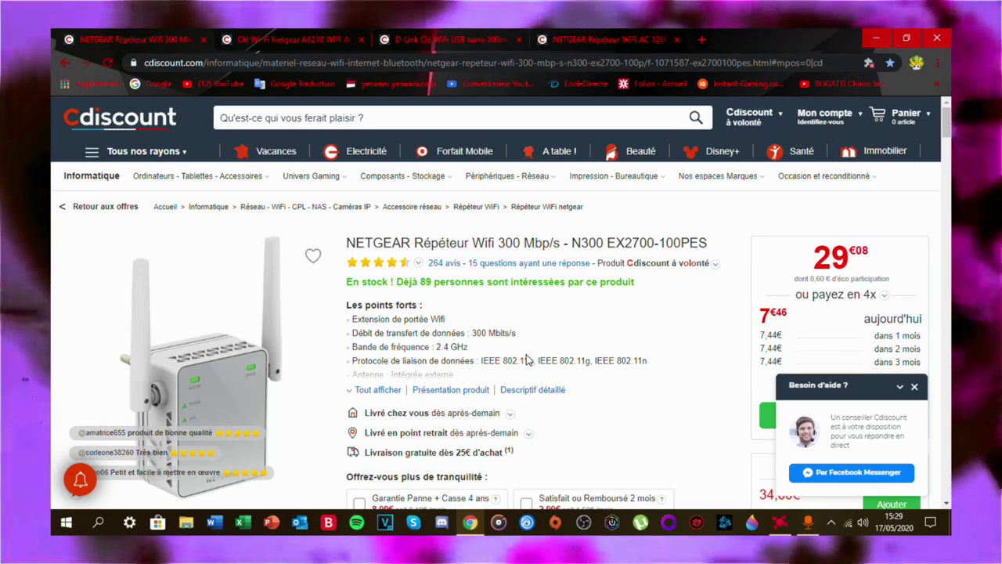
scroll(523, 357, "down", 4)
scroll(512, 352, "up", 4)
scroll(513, 353, "down", 4)
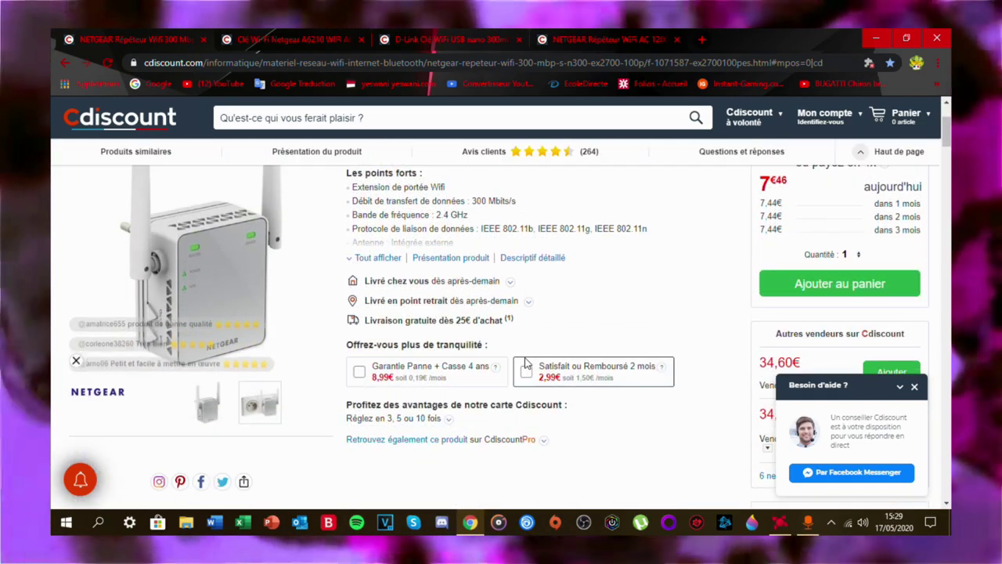
scroll(517, 345, "up", 4)
scroll(540, 310, "down", 1)
scroll(540, 314, "up", 1)
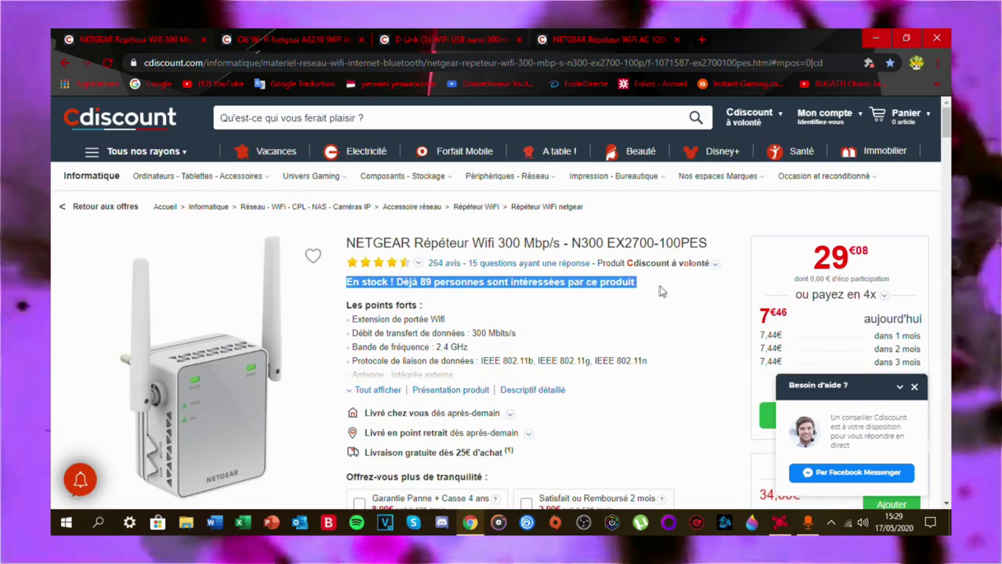
Step: Highlight the repeater's in-stock and key features lines, then switch to the AC 1200 tab
left_click_drag(348, 283, 578, 291)
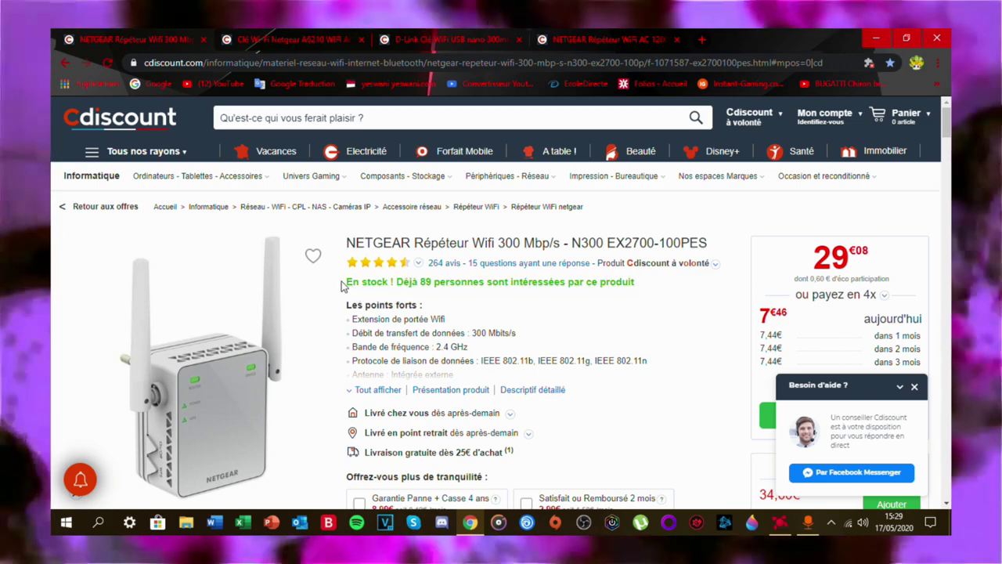
left_click(586, 280)
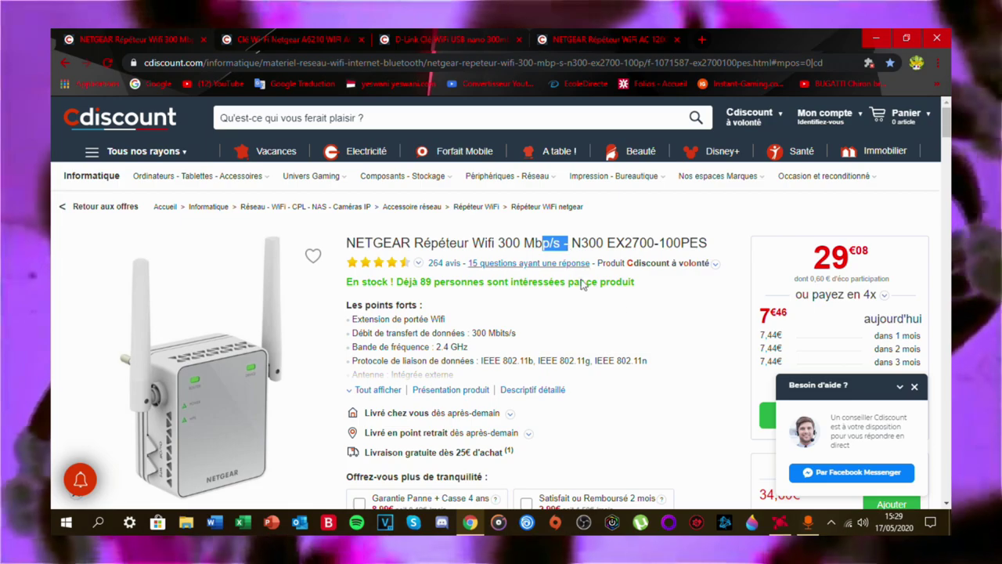
left_click_drag(342, 288, 618, 331)
left_click(617, 332)
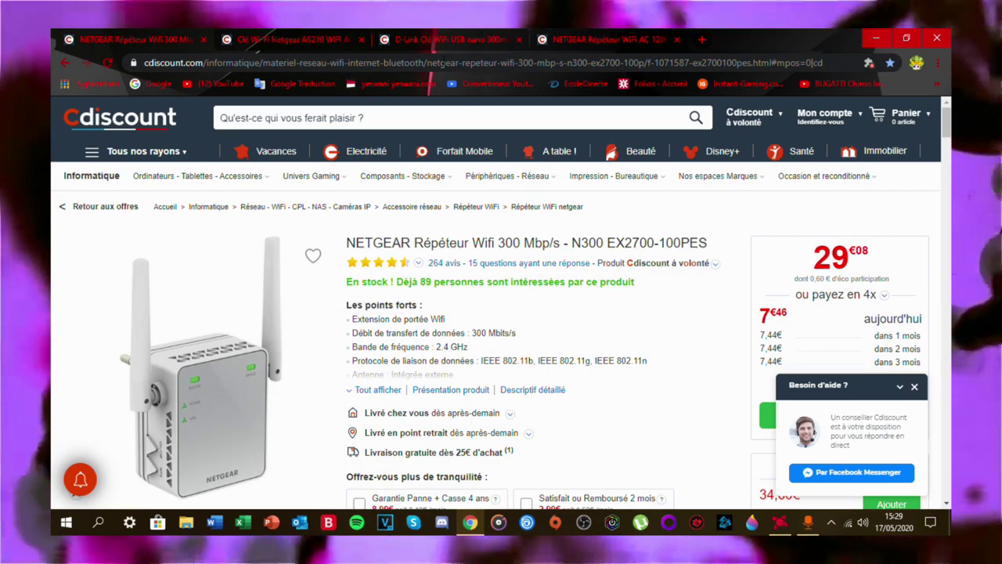
key("ctrl+shift+Tab")
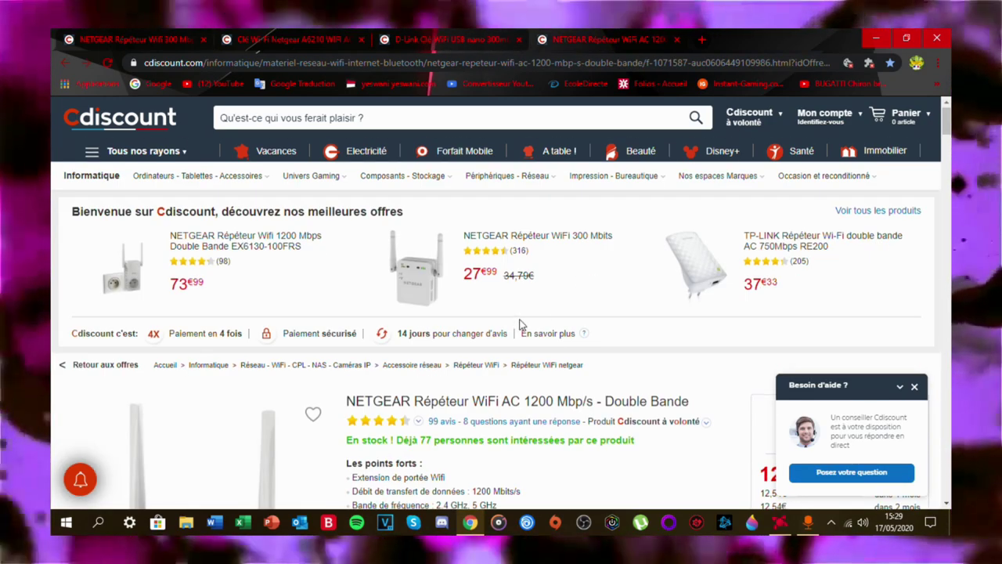
scroll(440, 317, "down", 2)
scroll(605, 281, "down", 1)
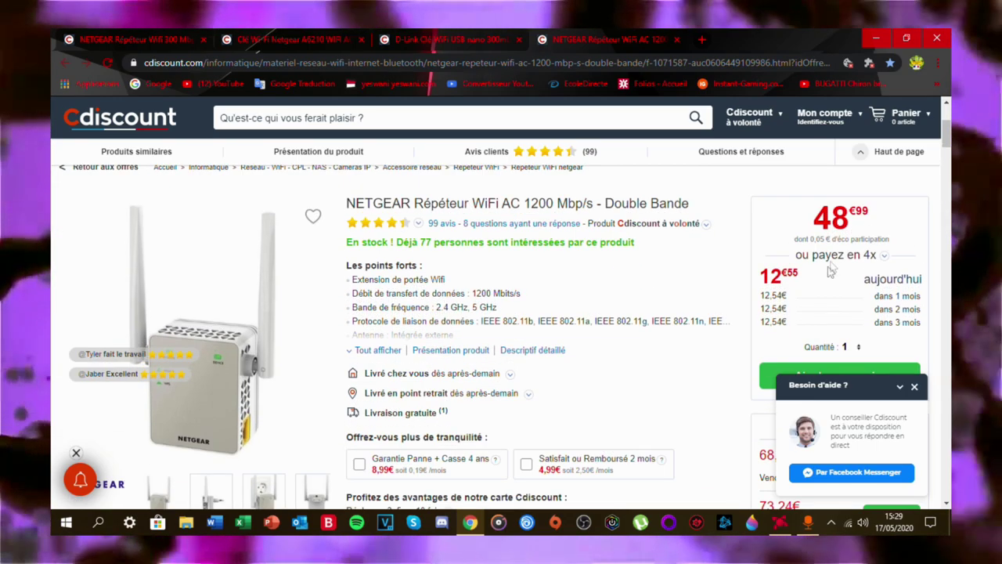
scroll(790, 266, "down", 3)
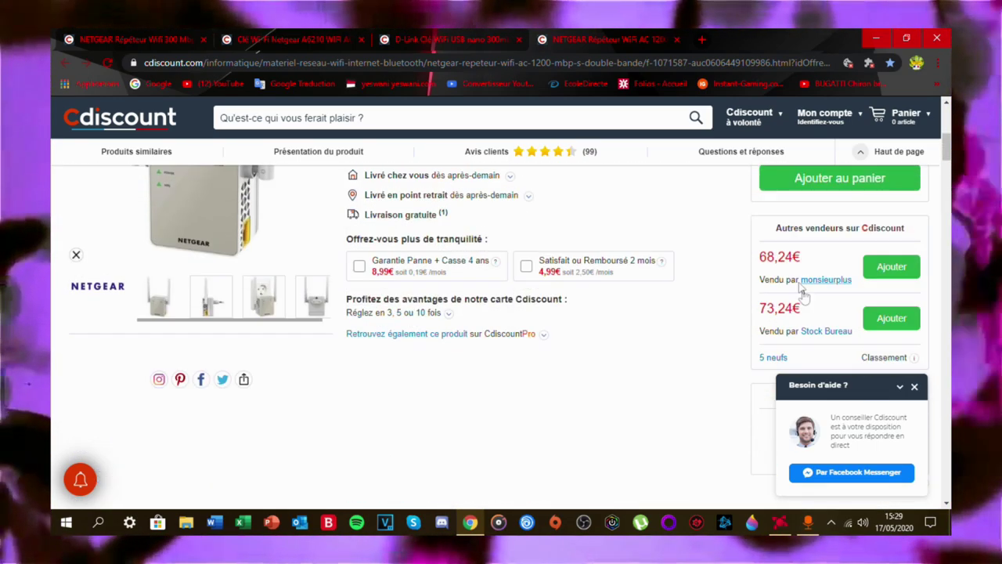
scroll(814, 286, "up", 5)
left_click(914, 387)
scroll(582, 351, "down", 1)
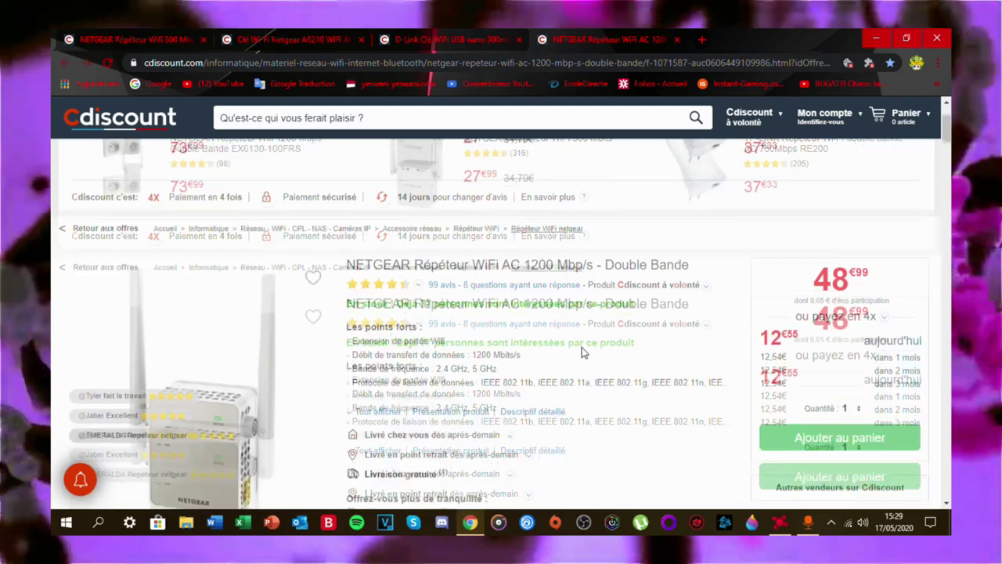
scroll(581, 351, "down", 2)
scroll(601, 357, "up", 3)
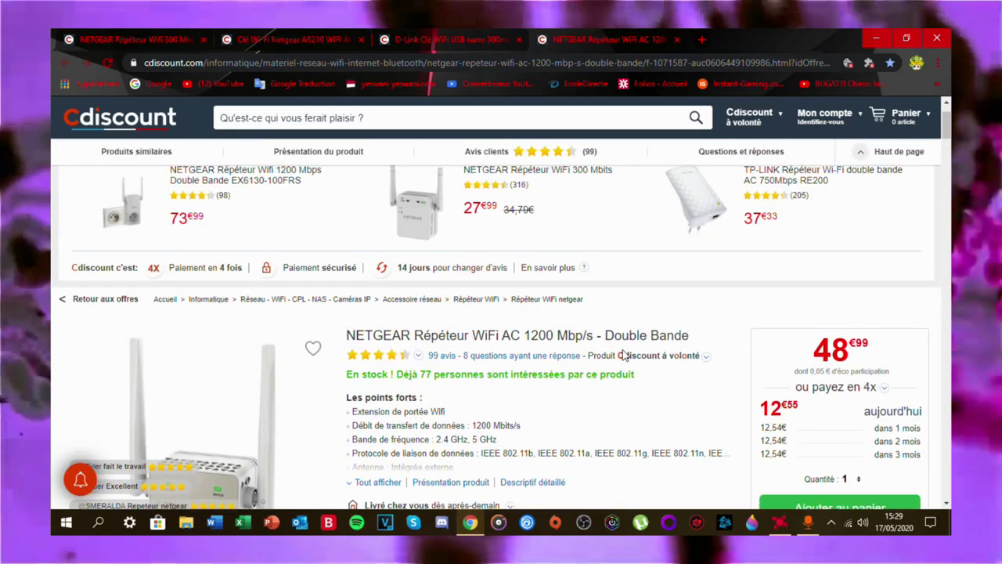
scroll(624, 345, "down", 3)
scroll(624, 324, "down", 2)
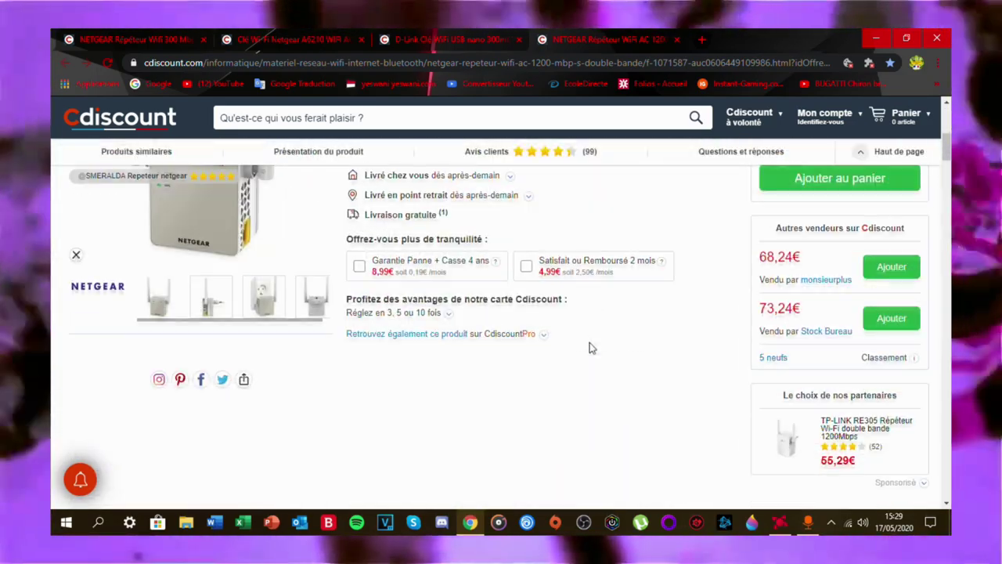
scroll(588, 352, "up", 5)
scroll(586, 357, "down", 4)
scroll(577, 373, "up", 4)
scroll(575, 392, "down", 5)
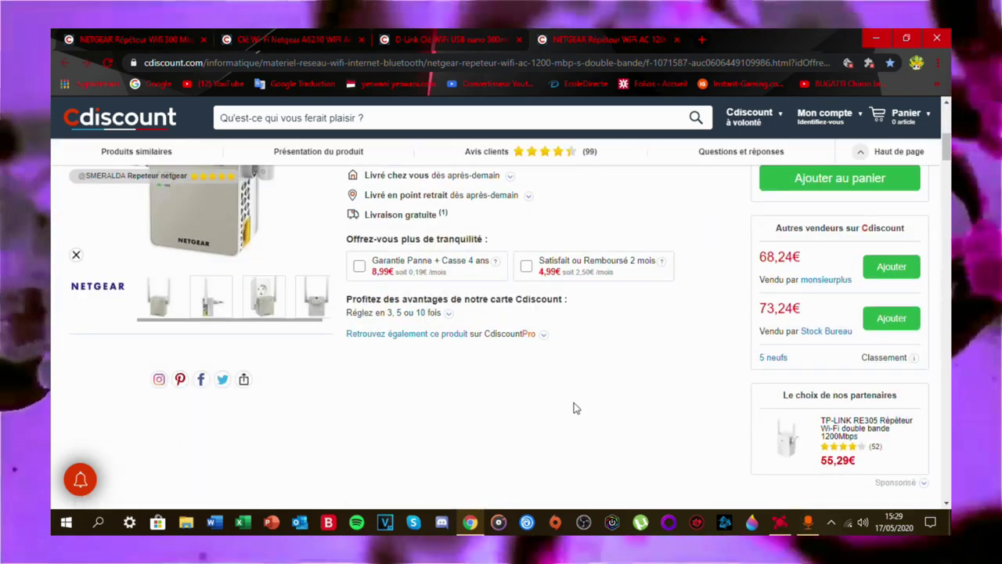
scroll(572, 376, "up", 5)
scroll(564, 360, "down", 3)
scroll(560, 364, "up", 3)
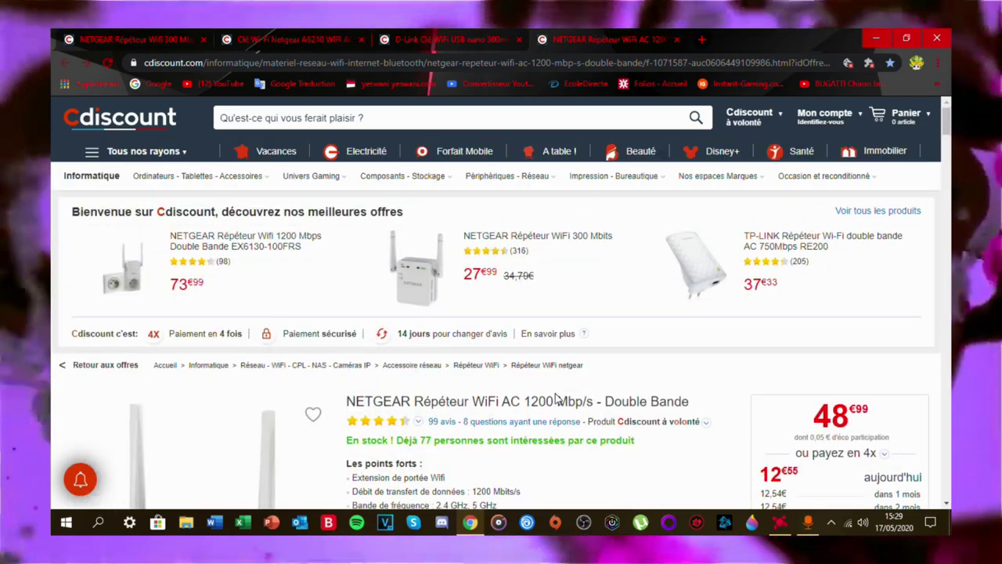
scroll(575, 391, "down", 4)
scroll(586, 465, "up", 2)
scroll(581, 447, "up", 2)
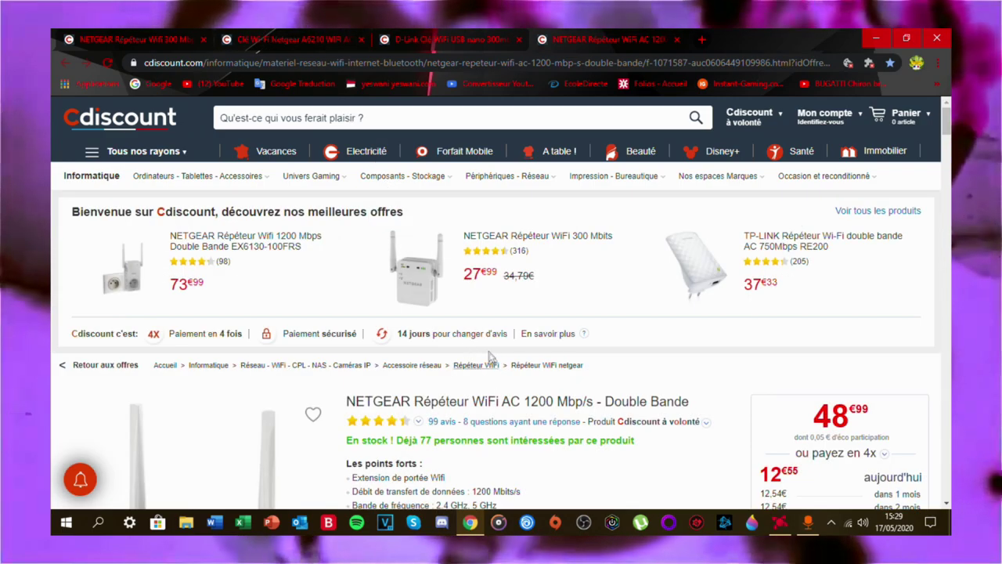
left_click(314, 41)
Step: Show the D-Link DWA-131 USB nano key page and highlight its product title
left_click(450, 39)
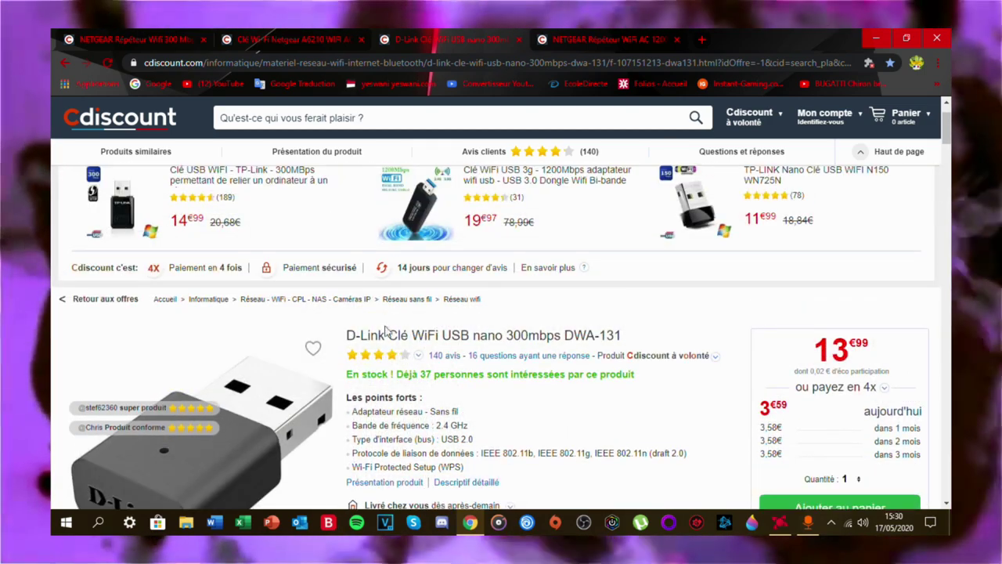
left_click_drag(346, 335, 620, 337)
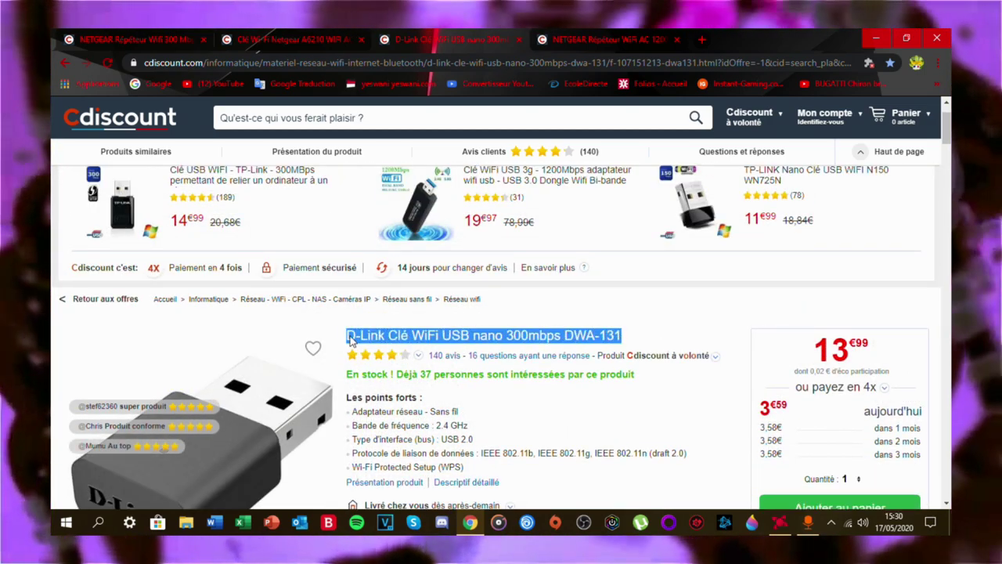
left_click_drag(347, 337, 631, 337)
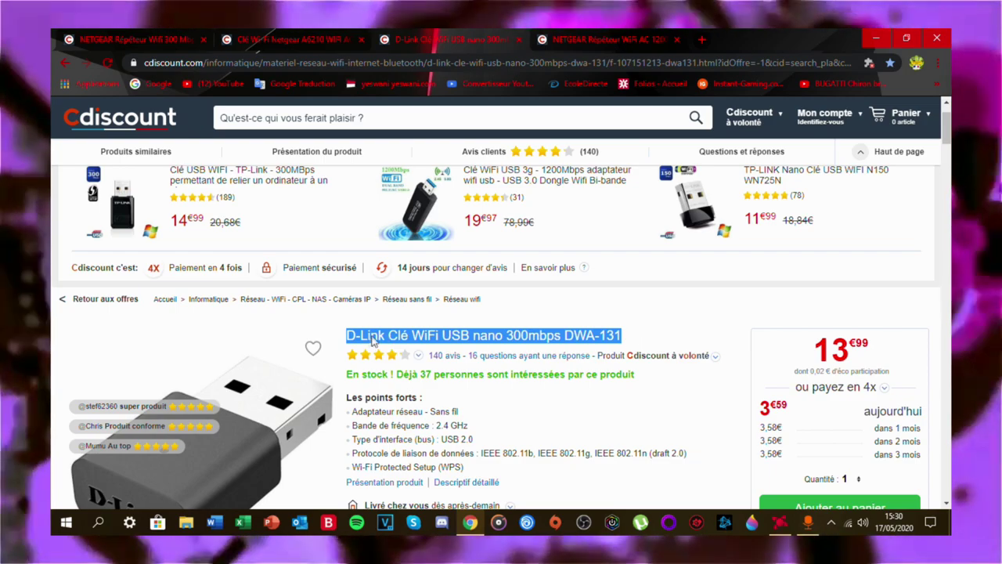
left_click(373, 338)
left_click_drag(623, 337, 345, 335)
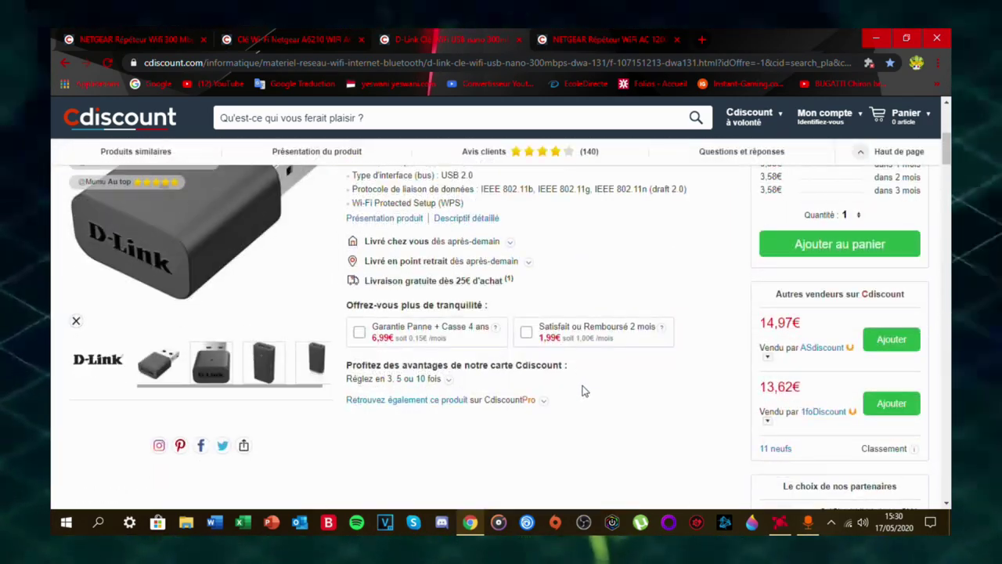
scroll(622, 297, "up", 4)
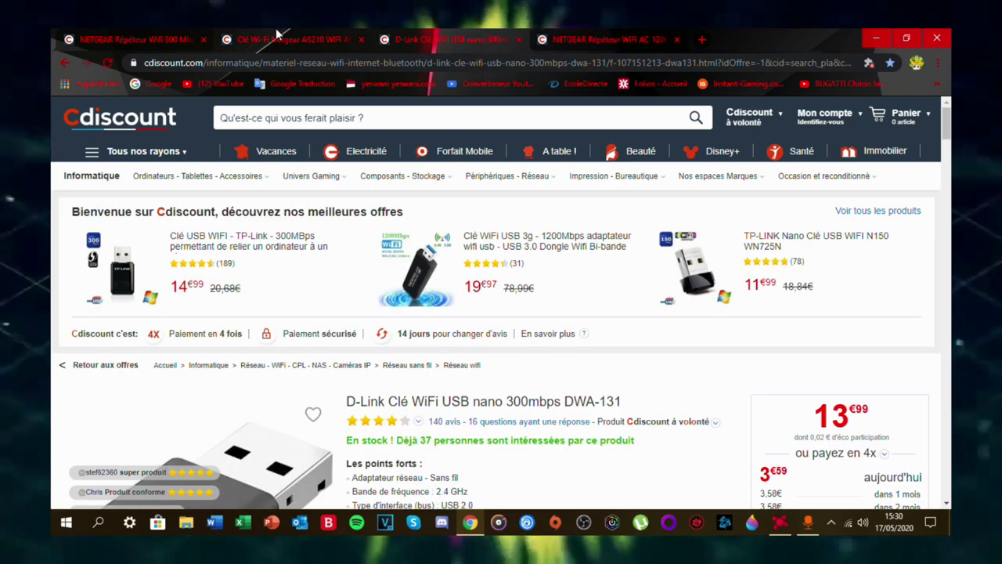
left_click(294, 40)
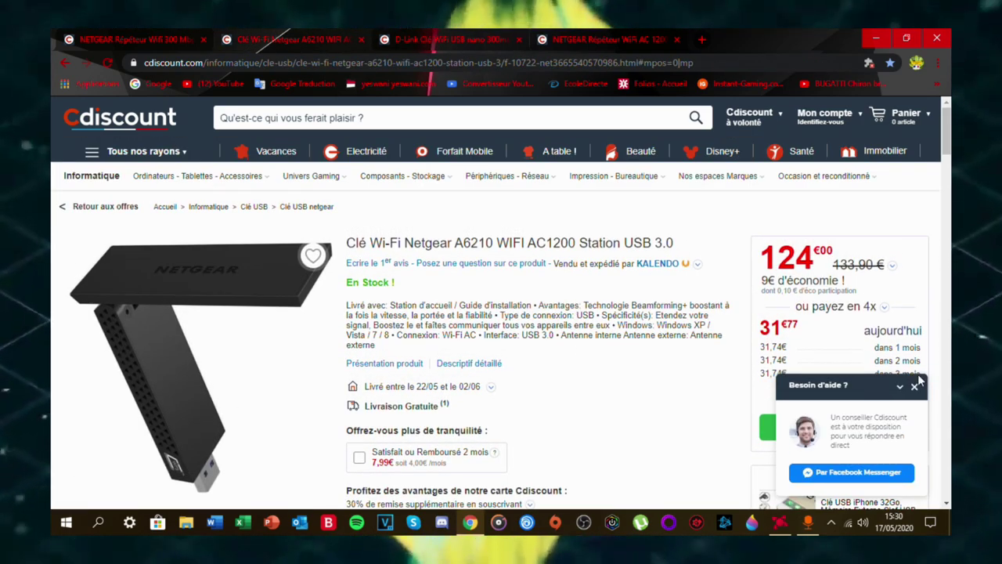
Step: Close the 'Besoin d'aide ?' chat popup on the Netgear A6210 page and skim it
left_click(914, 386)
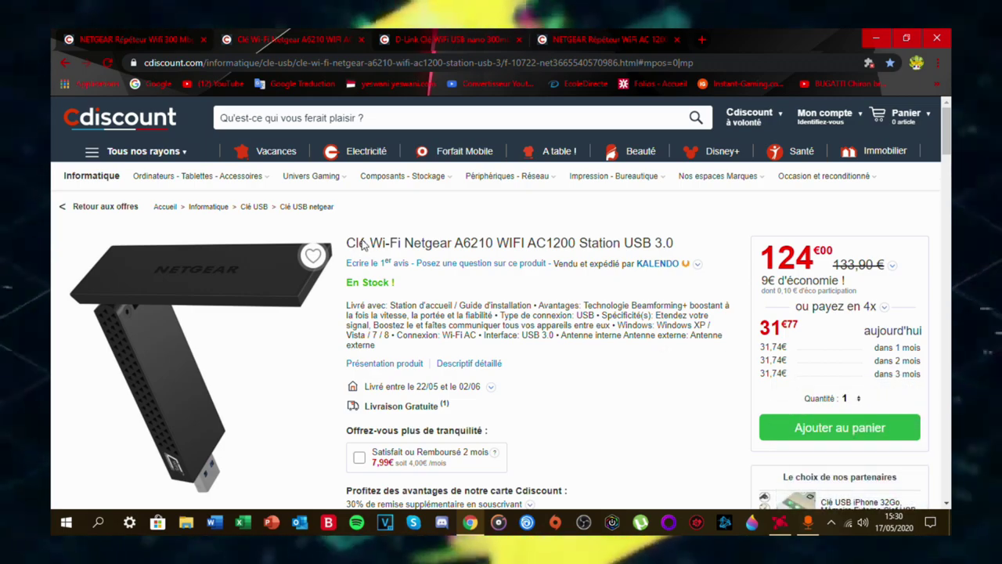
mouse_move(346, 244)
left_mouse_down()
mouse_move(675, 246)
mouse_move(347, 242)
left_mouse_up()
scroll(514, 321, "down", 1)
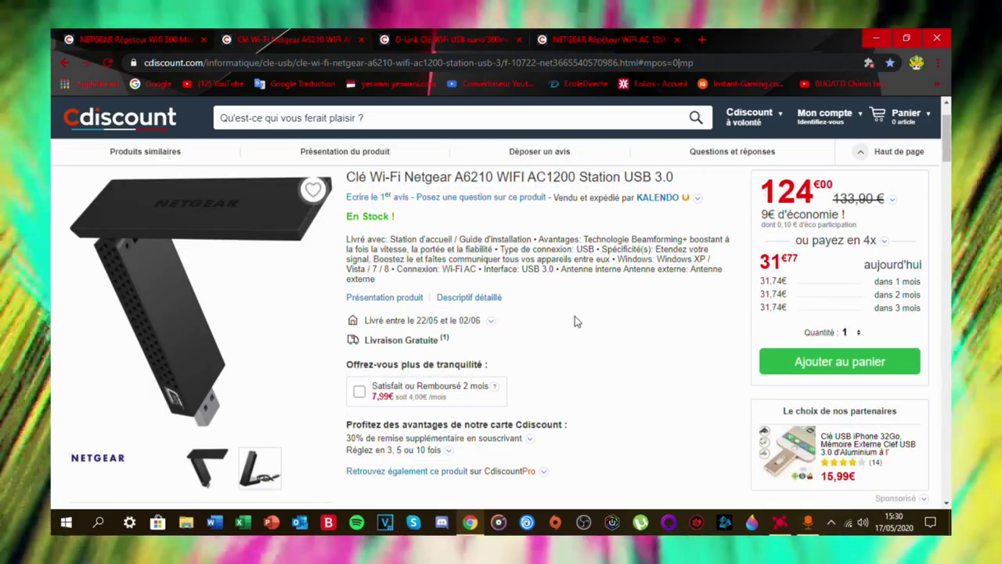
scroll(577, 321, "up", 1)
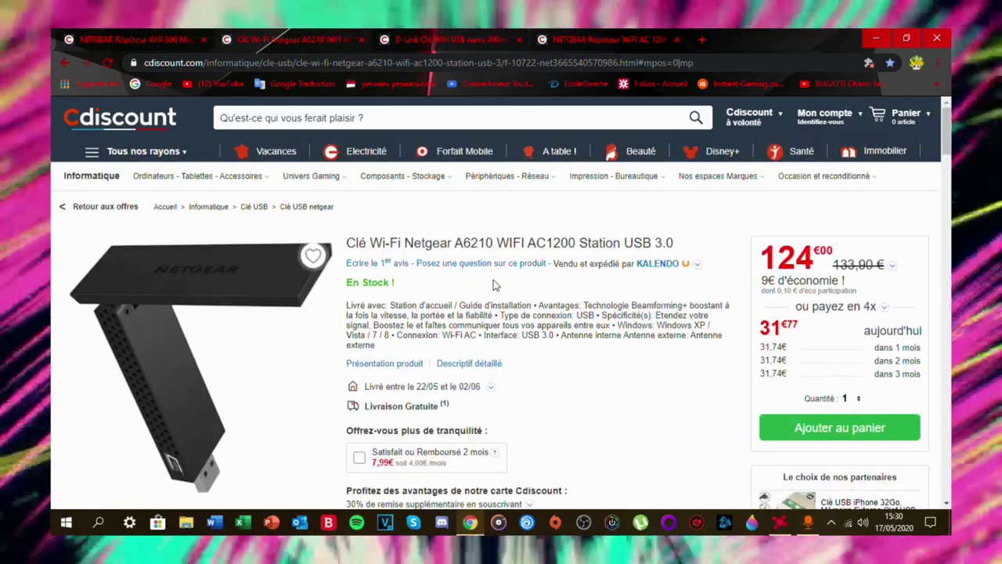
scroll(491, 313, "down", 1)
scroll(489, 327, "up", 1)
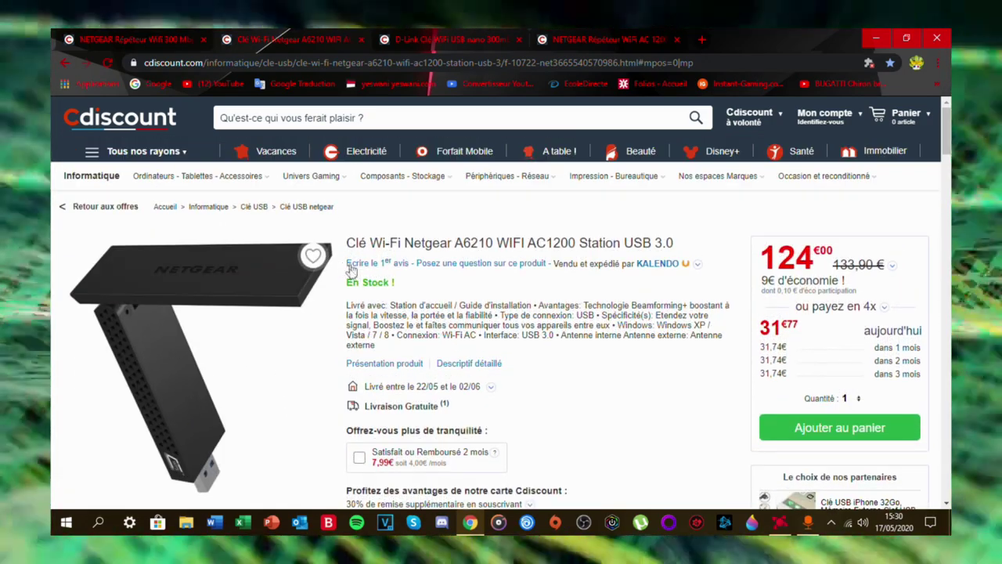
Step: Highlight the Netgear A6210 AC1200 USB title, then scroll down to the delivery and instalment details
left_click_drag(347, 243, 704, 248)
left_click(705, 247)
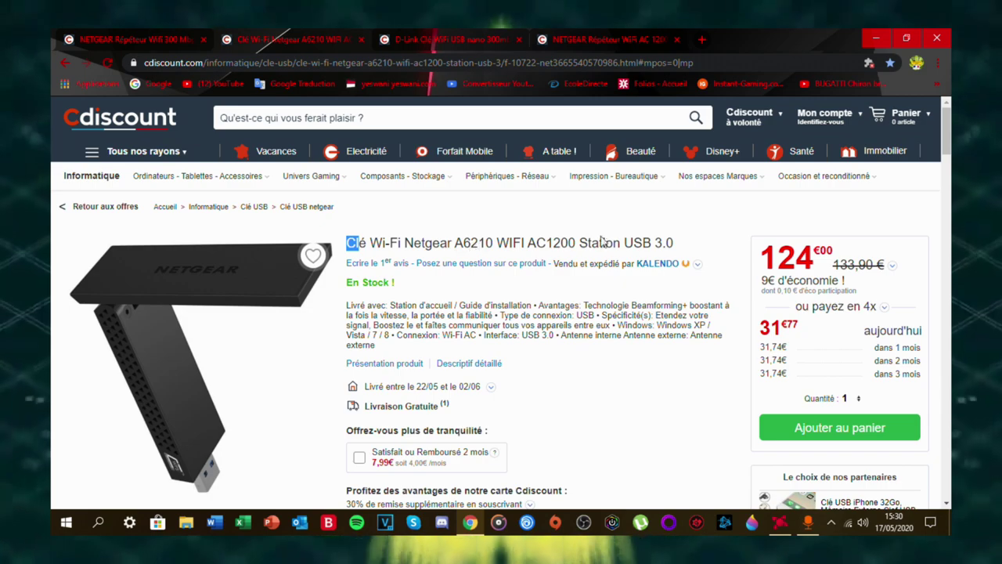
left_click_drag(679, 243, 360, 245)
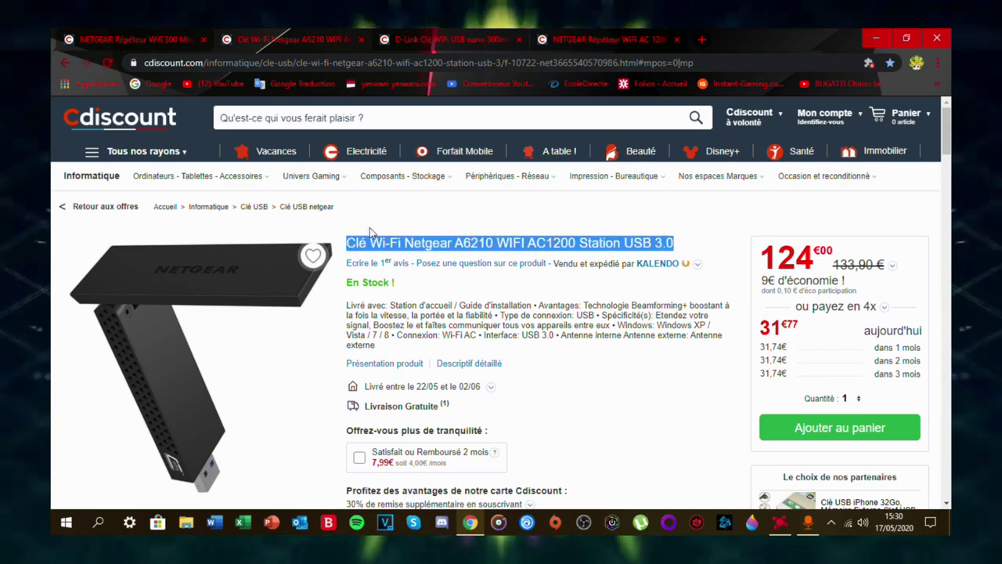
left_click(348, 249)
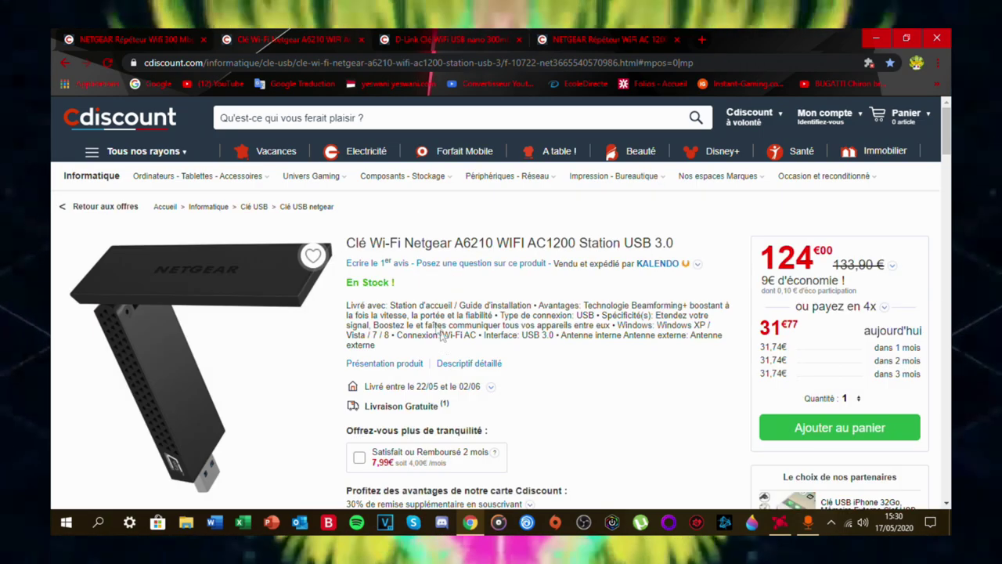
left_click_drag(346, 246, 661, 234)
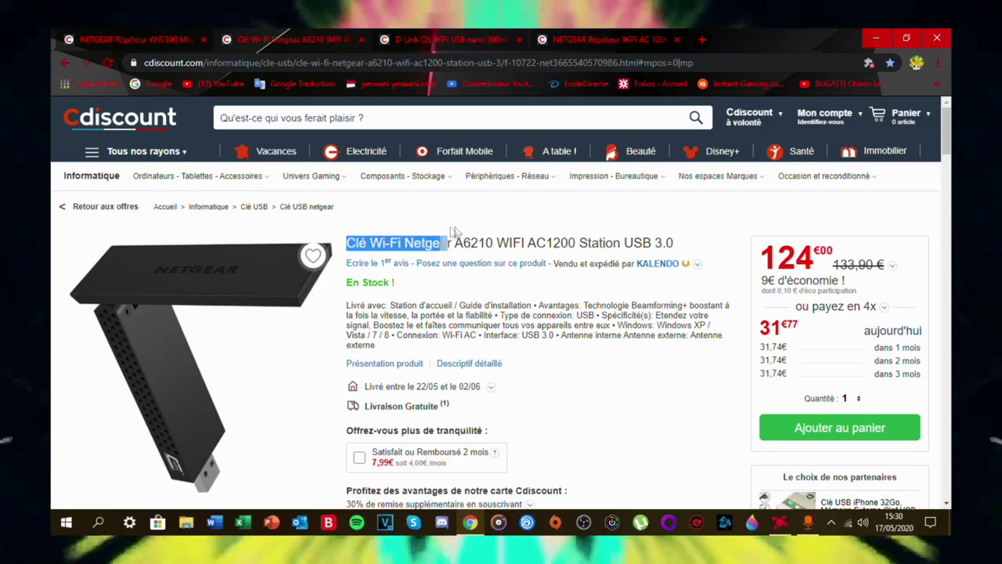
left_click(664, 246)
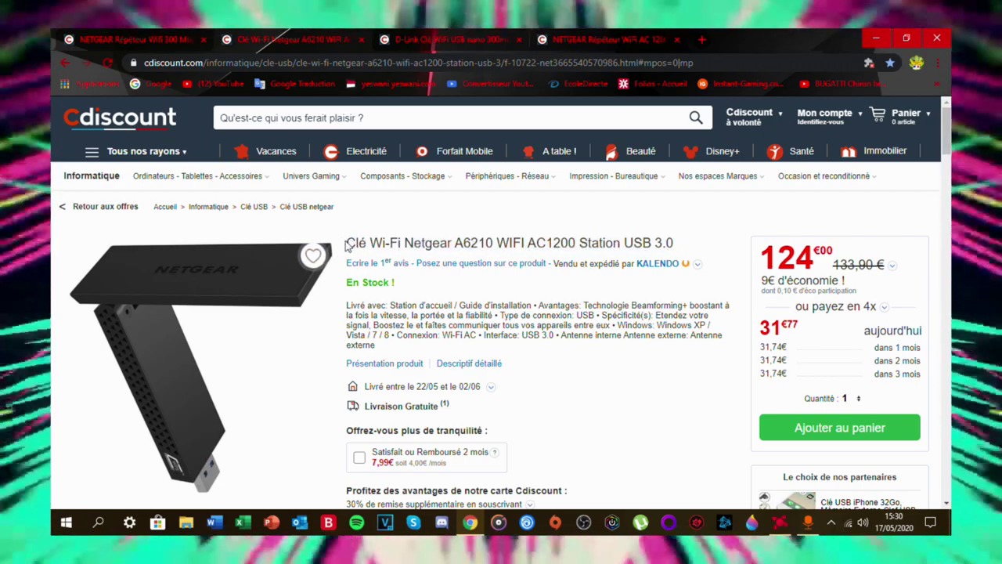
left_click_drag(350, 243, 681, 244)
left_click(681, 245)
scroll(587, 297, "down", 3)
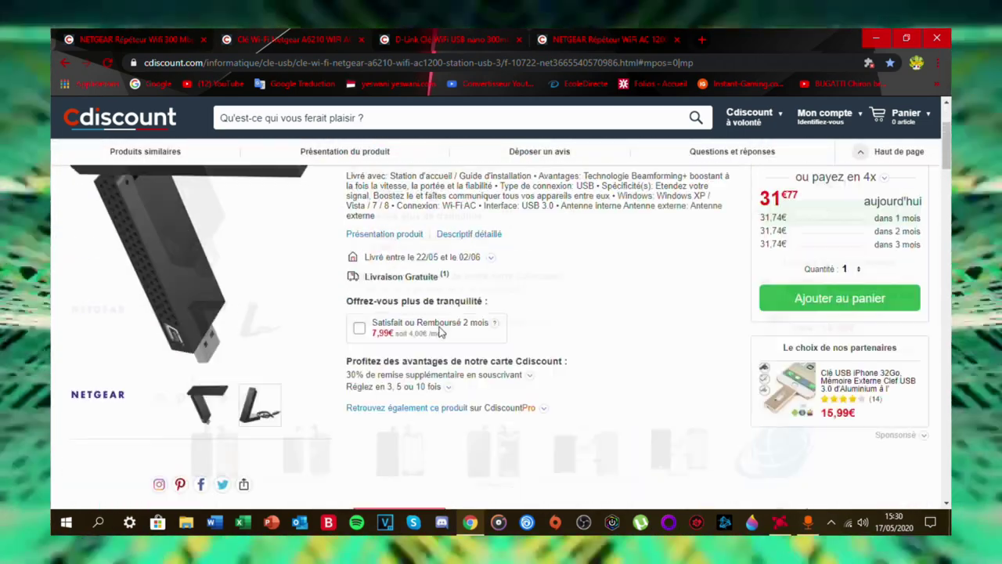
scroll(478, 342, "down", 5)
scroll(517, 347, "down", 2)
scroll(517, 347, "up", 10)
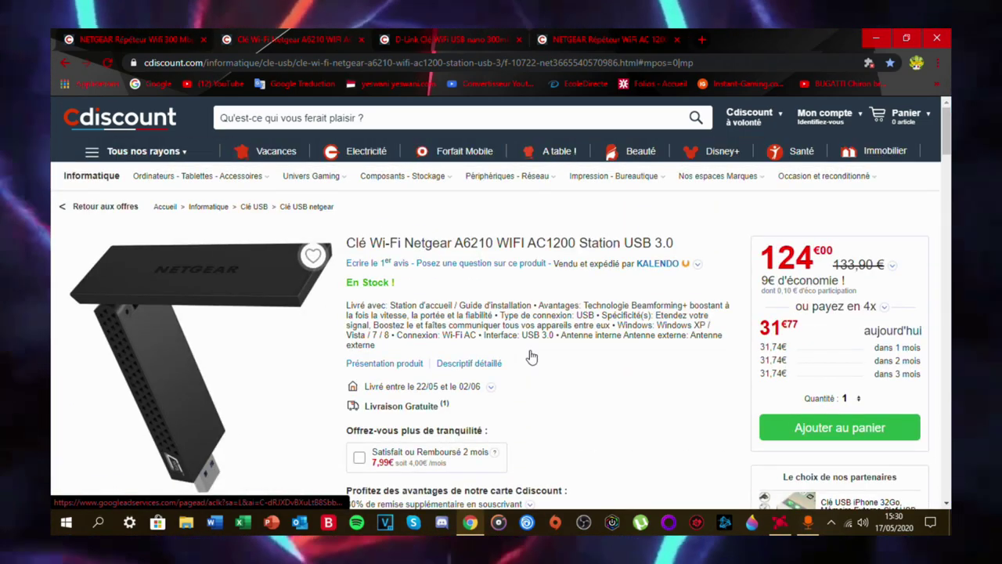